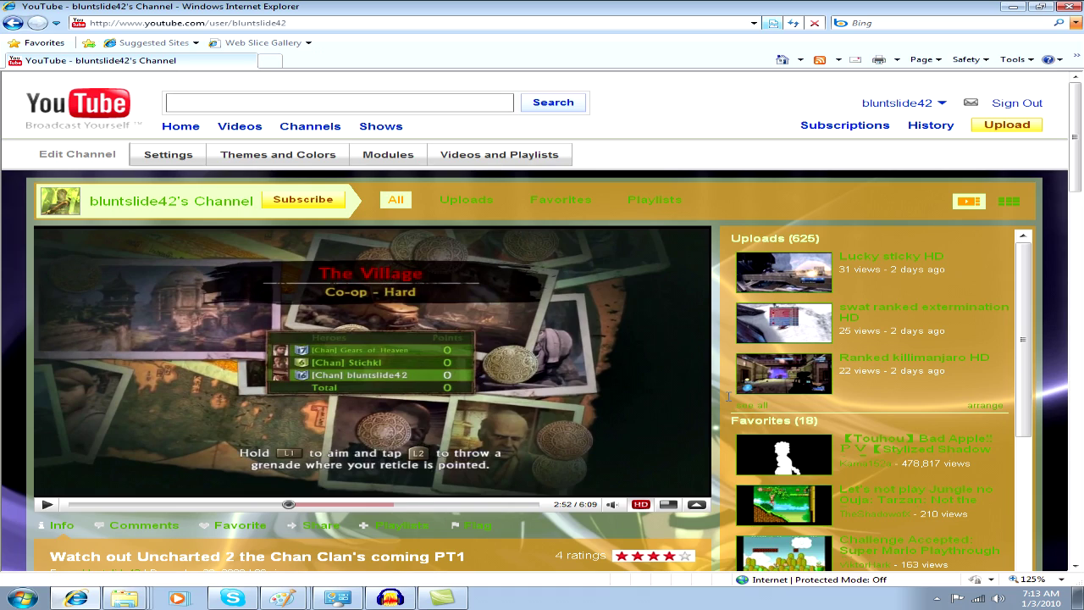
# From the Playlists tab, start Let's Mess Around Tekken 6 Pt. 1 and seek near its end
pyautogui.click(656, 200)
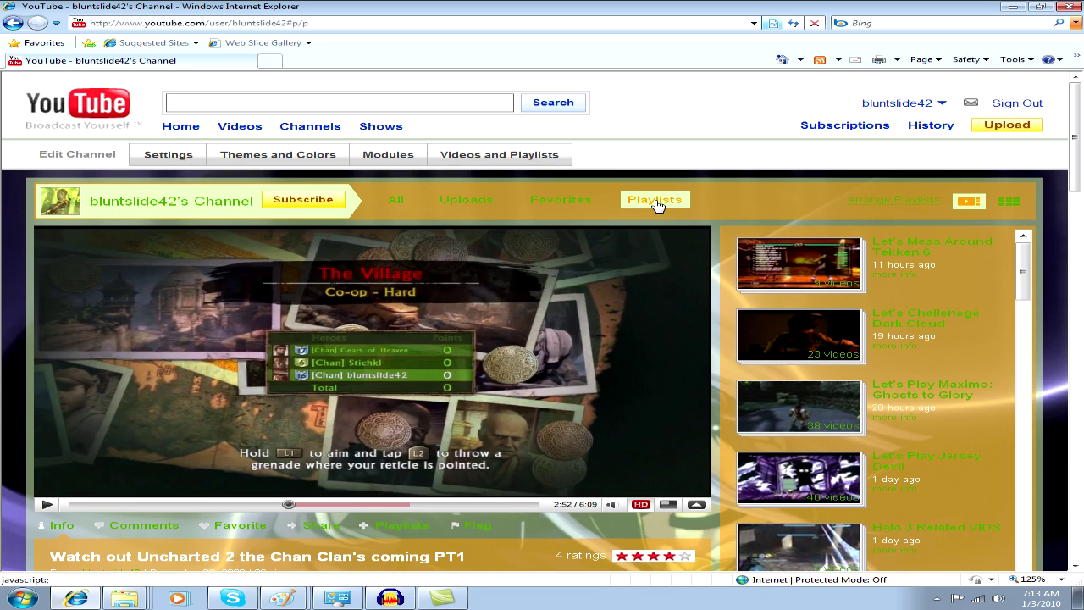
pyautogui.click(775, 258)
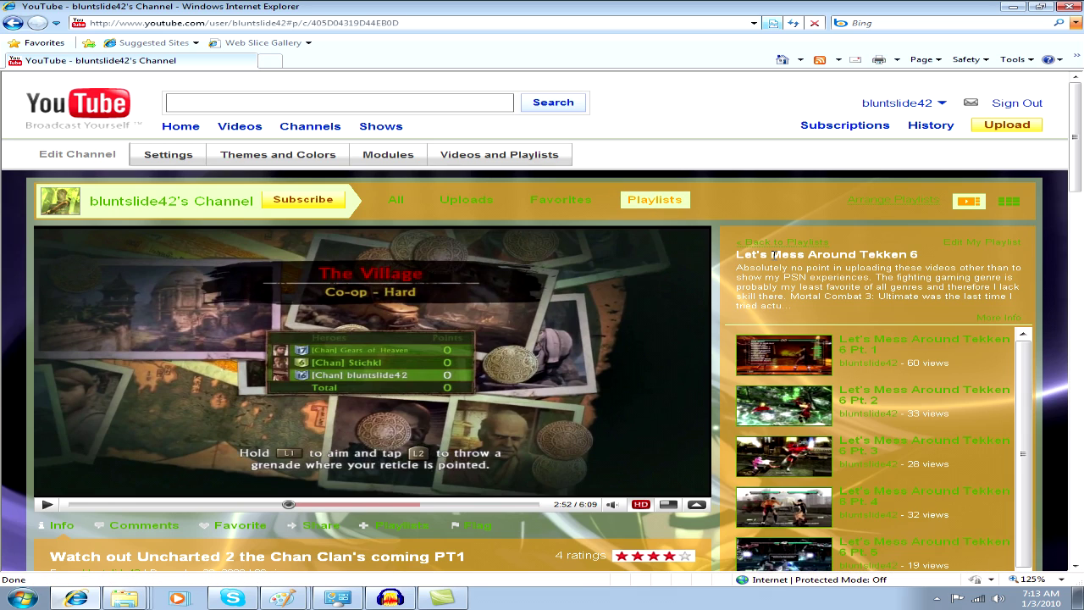
pyautogui.click(776, 354)
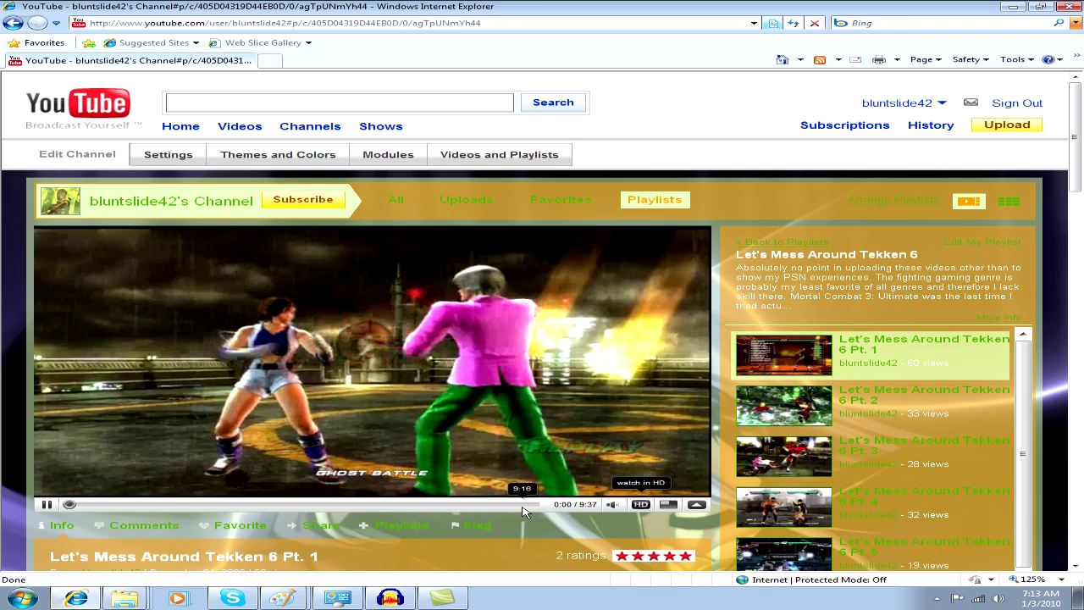
pyautogui.click(525, 505)
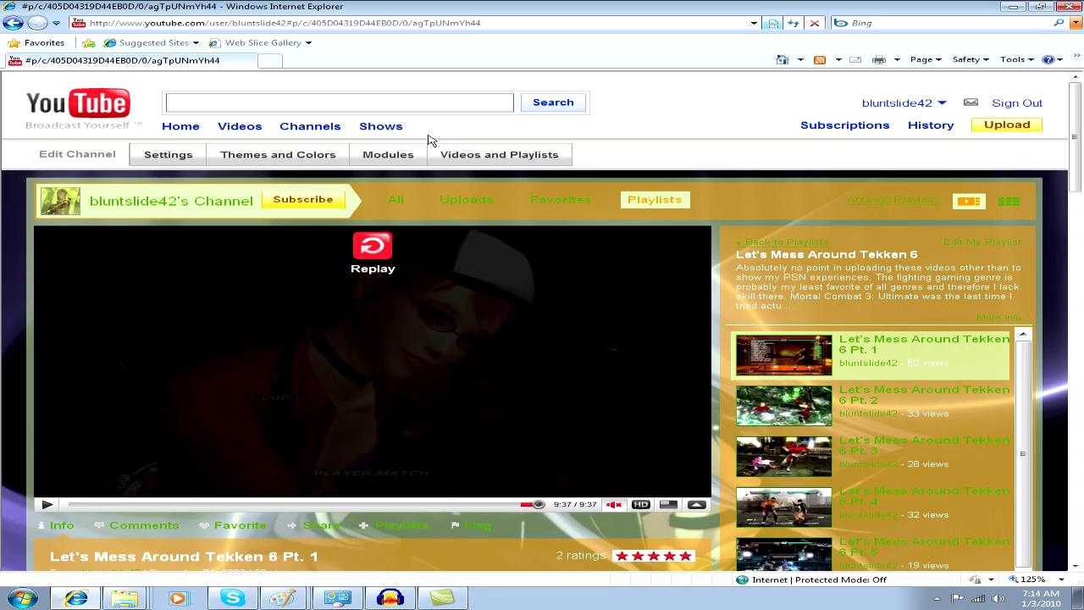
# Run a YouTube search for 'how to fix youtube playlist', returning about 637 videos
pyautogui.click(398, 106)
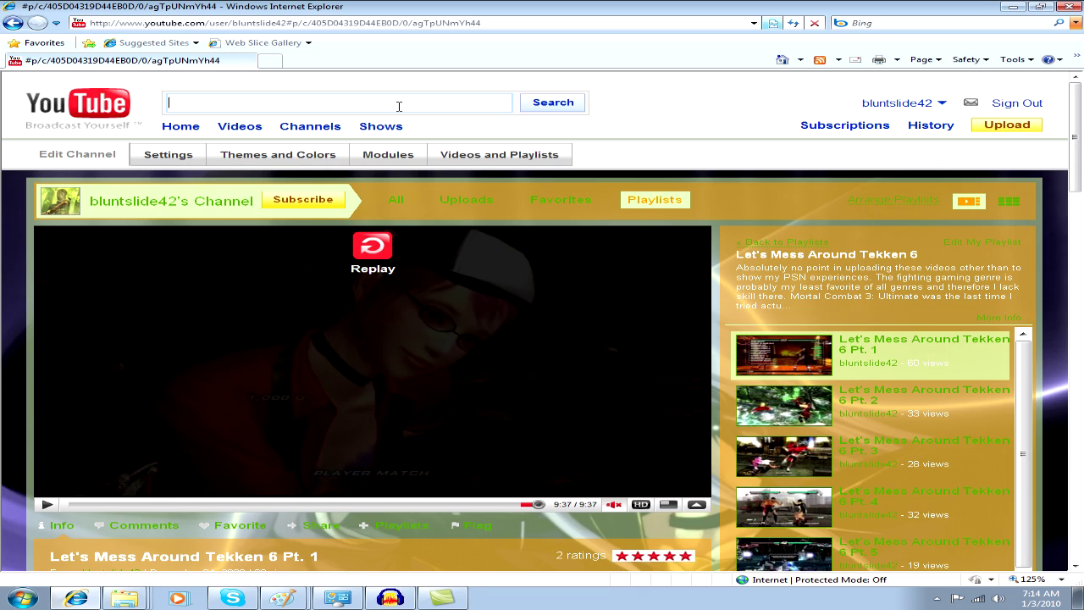
pyautogui.write('how')
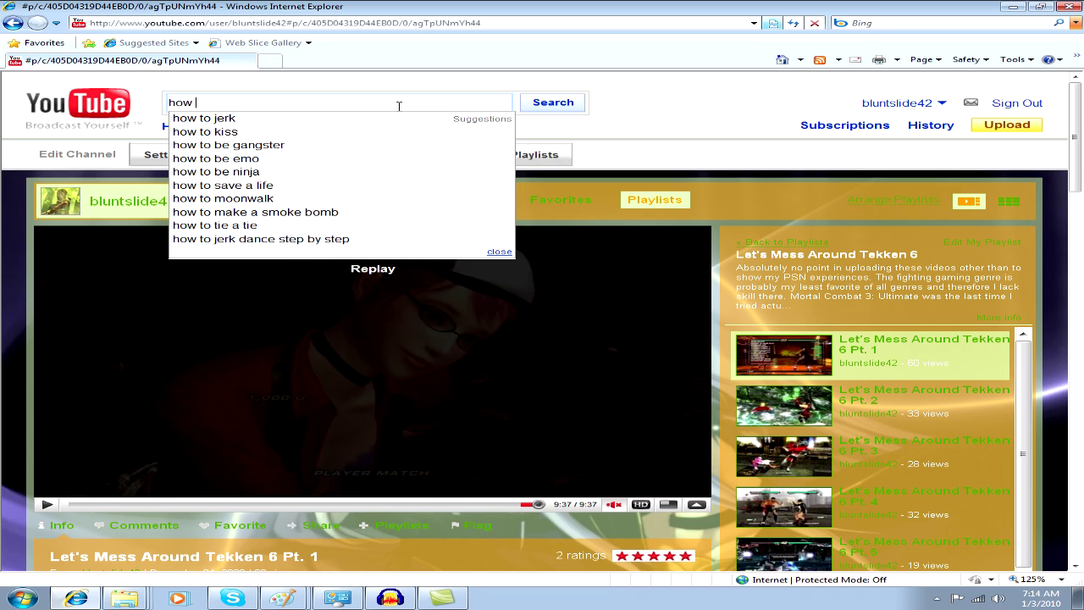
pyautogui.write('to fix you')
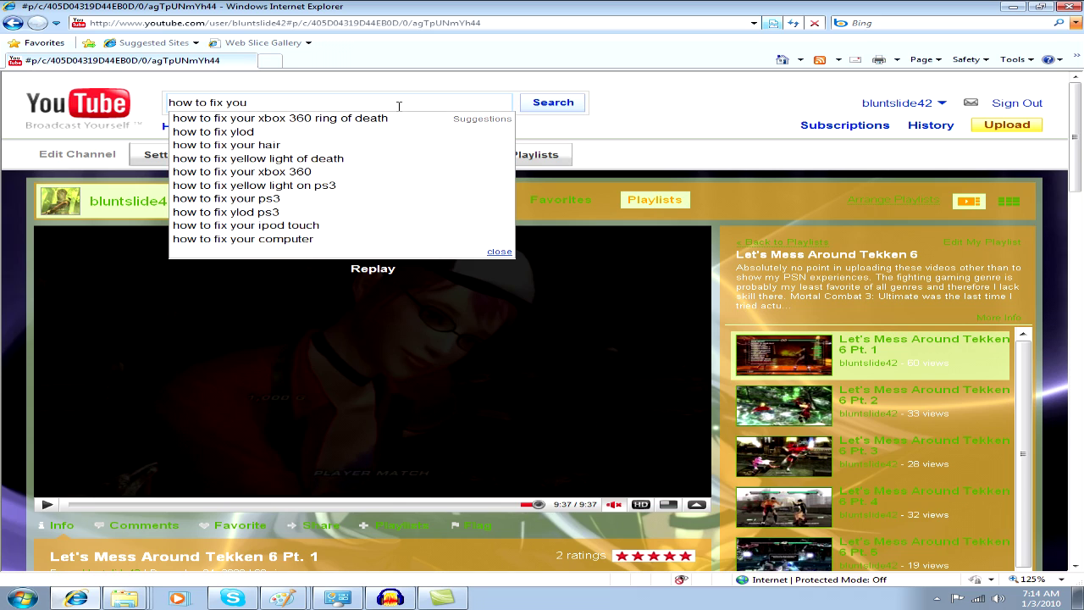
pyautogui.write('tube playlis')
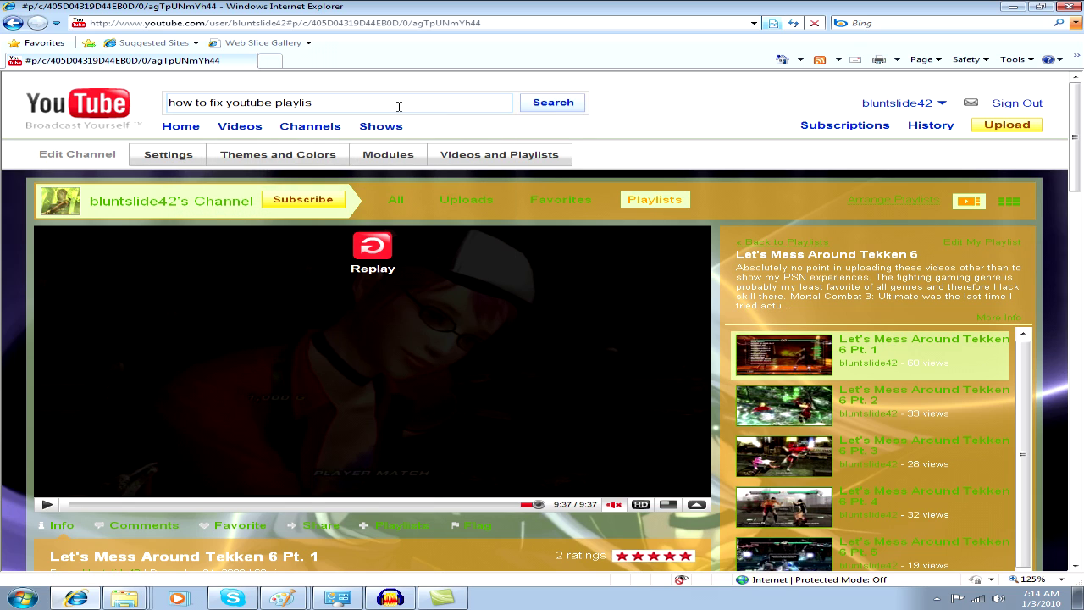
pyautogui.write('t')
pyautogui.press('Return')
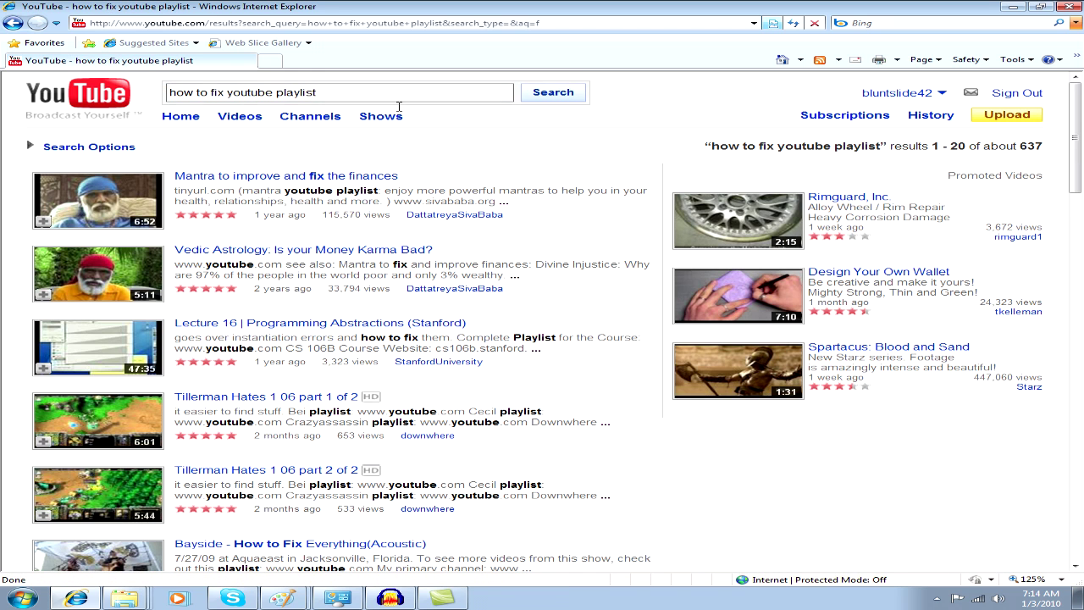
pyautogui.scroll(-3, 640, 296)
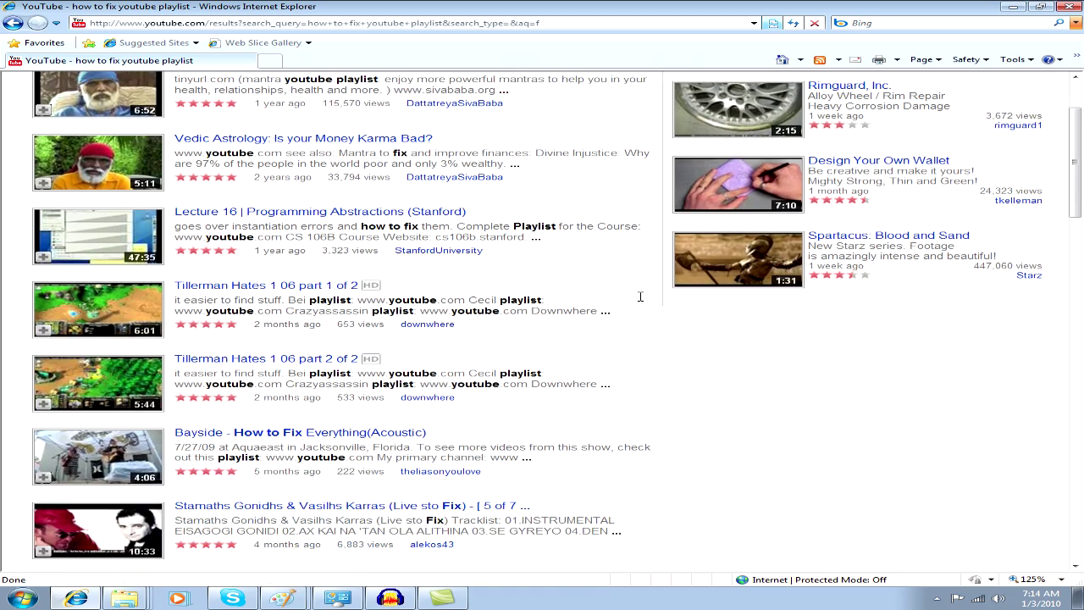
pyautogui.scroll(-3, 640, 296)
pyautogui.scroll(-2, 640, 296)
pyautogui.scroll(-3, 640, 296)
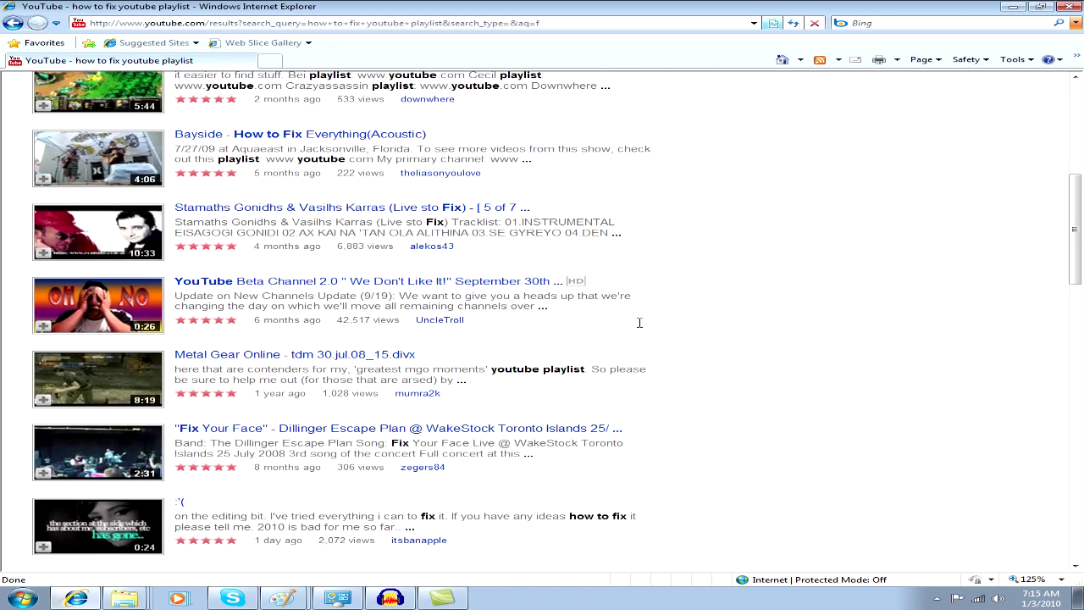
pyautogui.scroll(-2, 640, 323)
pyautogui.scroll(-2, 640, 323)
pyautogui.scroll(-1, 640, 323)
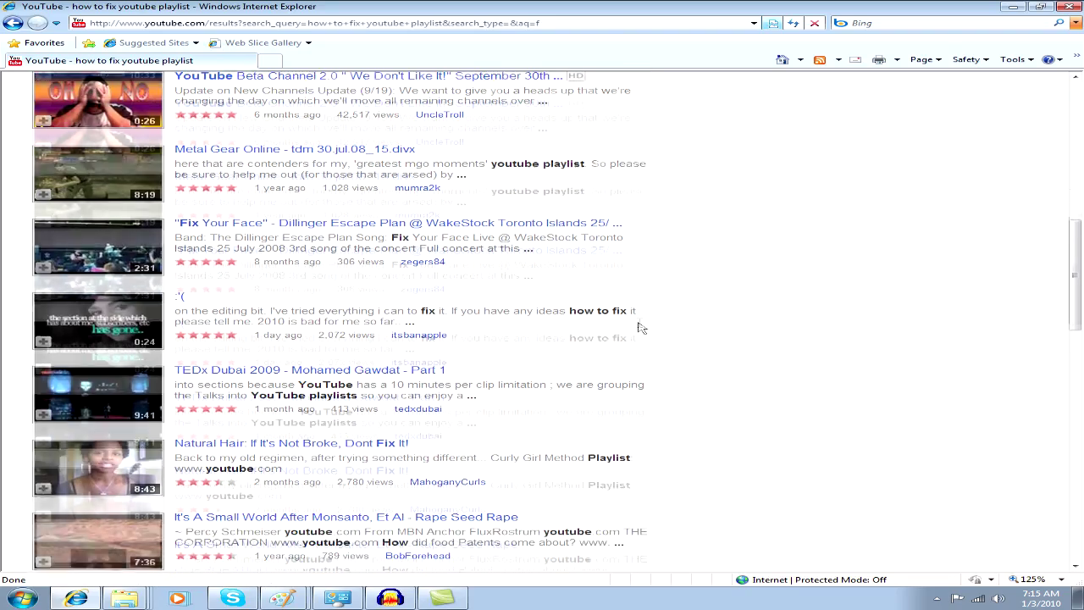
pyautogui.scroll(-1, 641, 323)
pyautogui.scroll(-1, 640, 323)
pyautogui.scroll(-1, 640, 322)
pyautogui.scroll(-1, 641, 322)
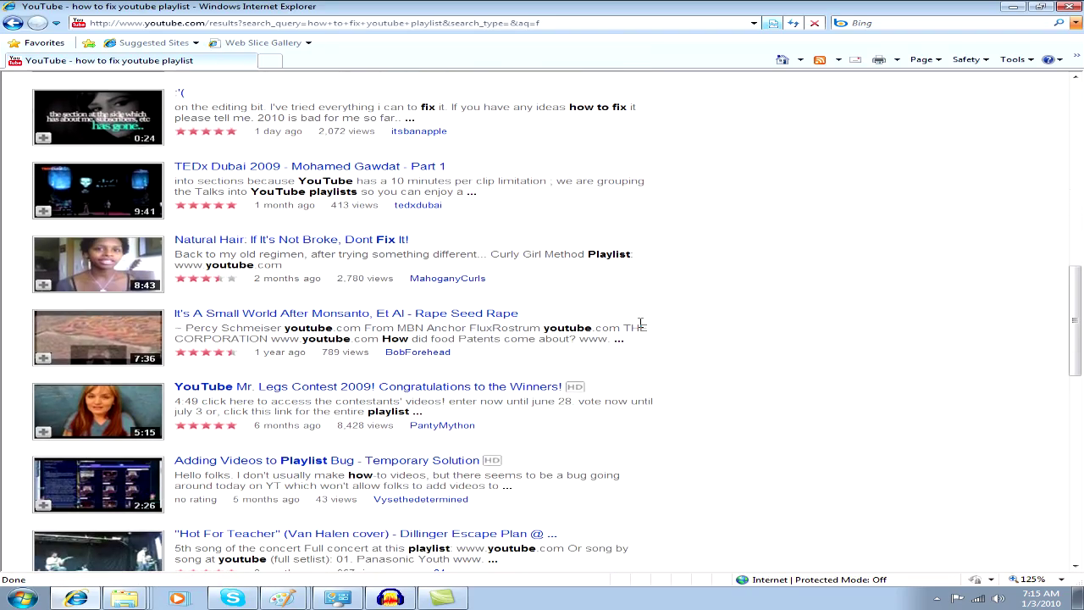
pyautogui.scroll(-1, 640, 322)
pyautogui.scroll(-1, 640, 322)
pyautogui.scroll(-1, 640, 322)
pyautogui.scroll(-1, 641, 323)
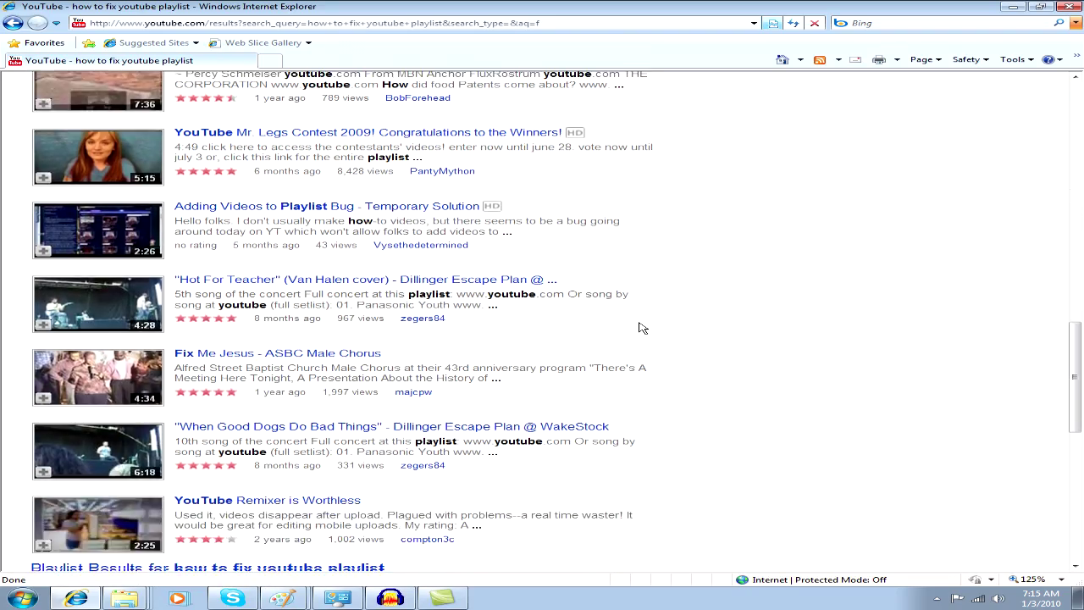
pyautogui.scroll(-1, 640, 322)
pyautogui.scroll(-1, 640, 323)
pyautogui.scroll(-1, 640, 323)
pyautogui.scroll(-2, 640, 322)
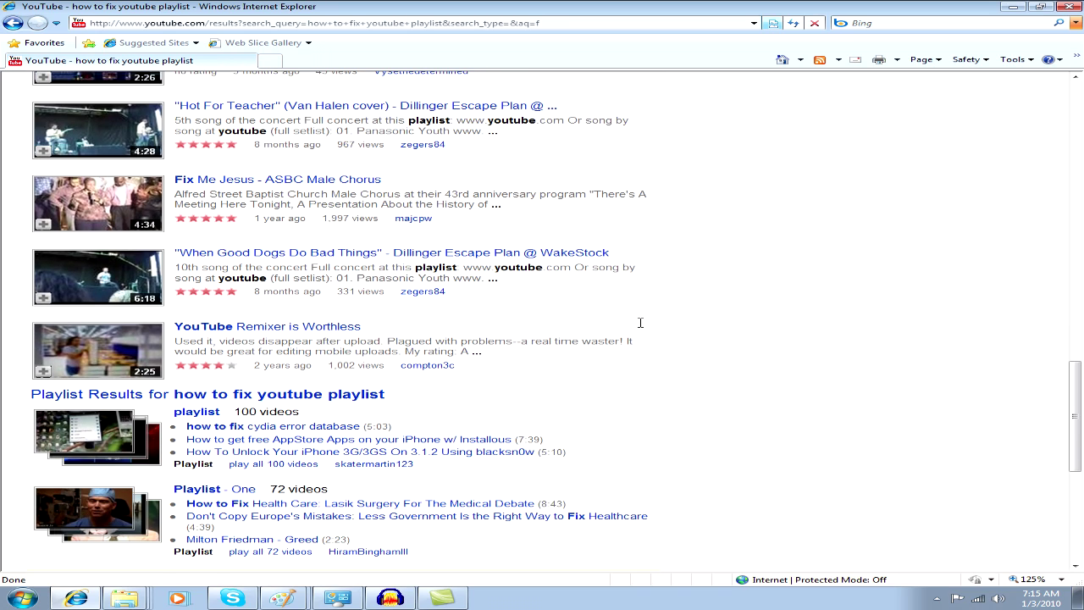
pyautogui.scroll(-2, 640, 323)
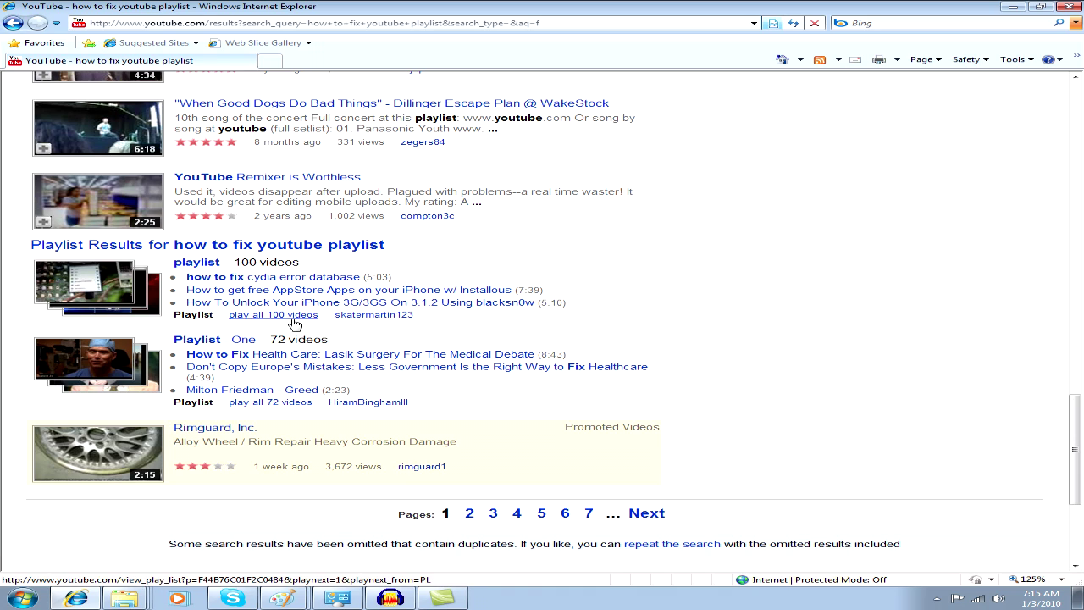
pyautogui.scroll(1, 616, 309)
pyautogui.scroll(3, 616, 310)
pyautogui.scroll(3, 615, 309)
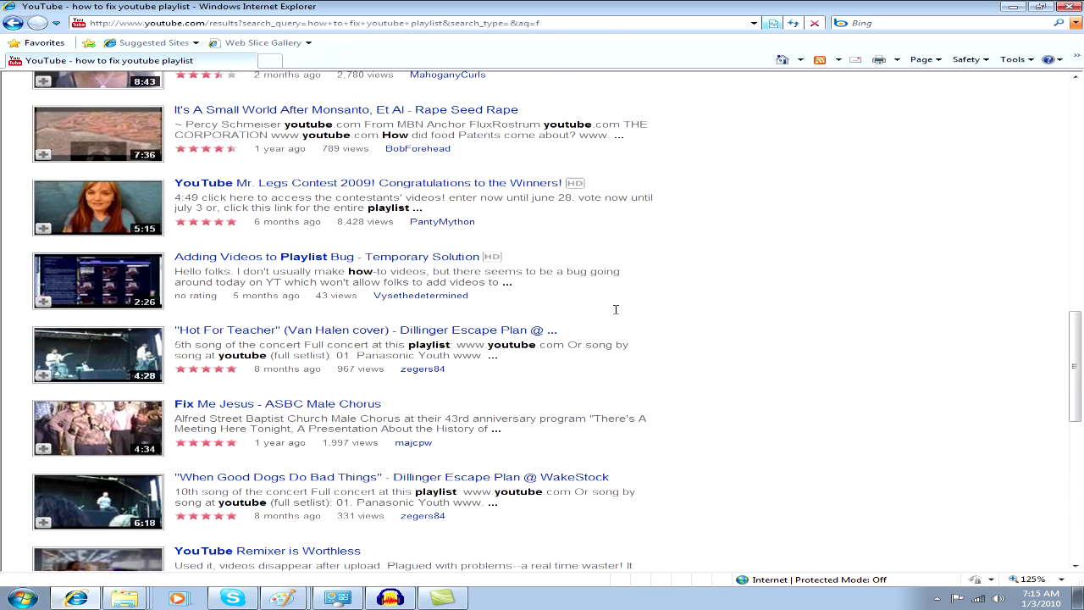
pyautogui.scroll(3, 616, 309)
pyautogui.scroll(3, 615, 309)
pyautogui.scroll(1, 616, 309)
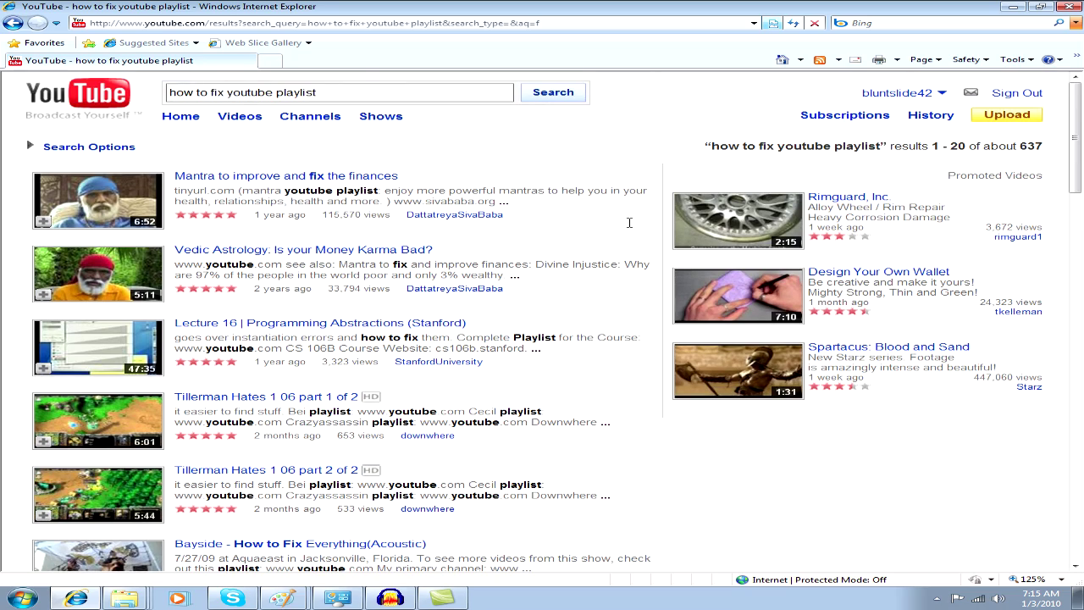
# Wrap the search text in double quotes and search the exact phrase, which finds no videos
pyautogui.moveTo(169, 92); pyautogui.dragTo(315, 92)
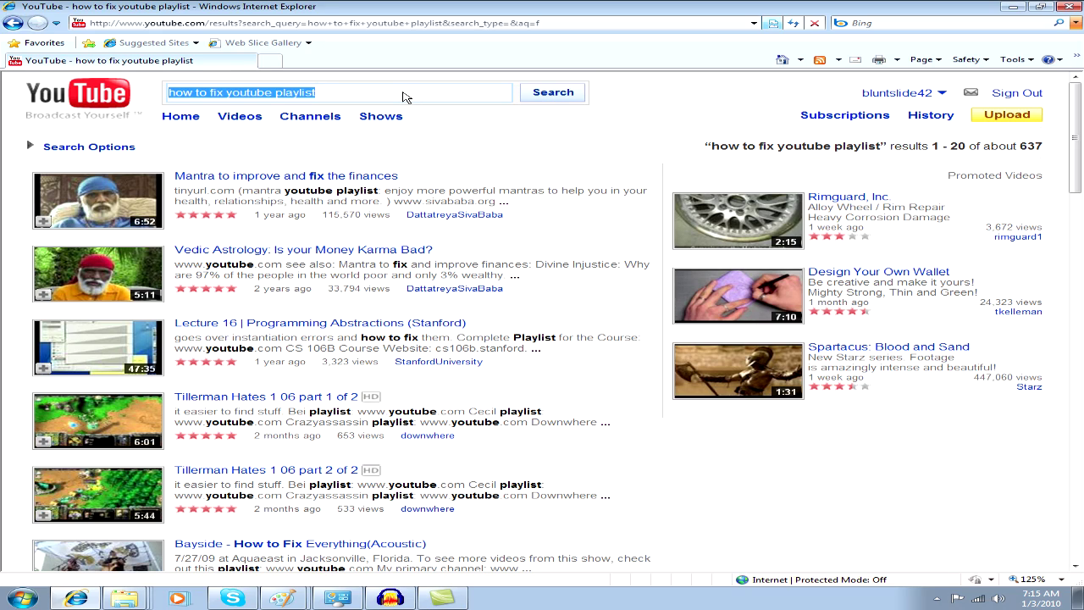
pyautogui.click(405, 93)
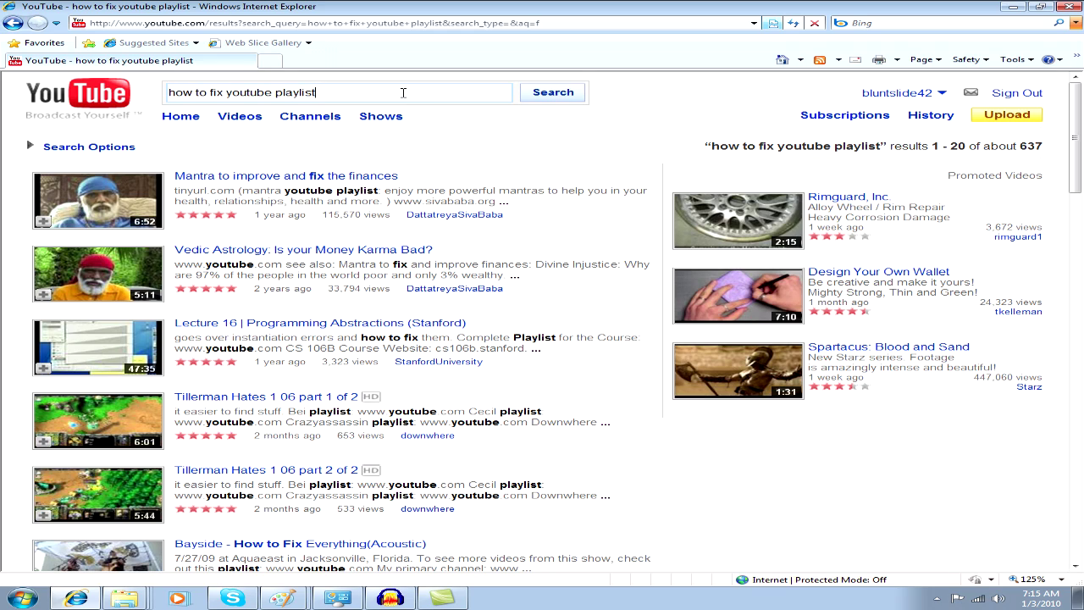
pyautogui.write('"')
pyautogui.press('Return')
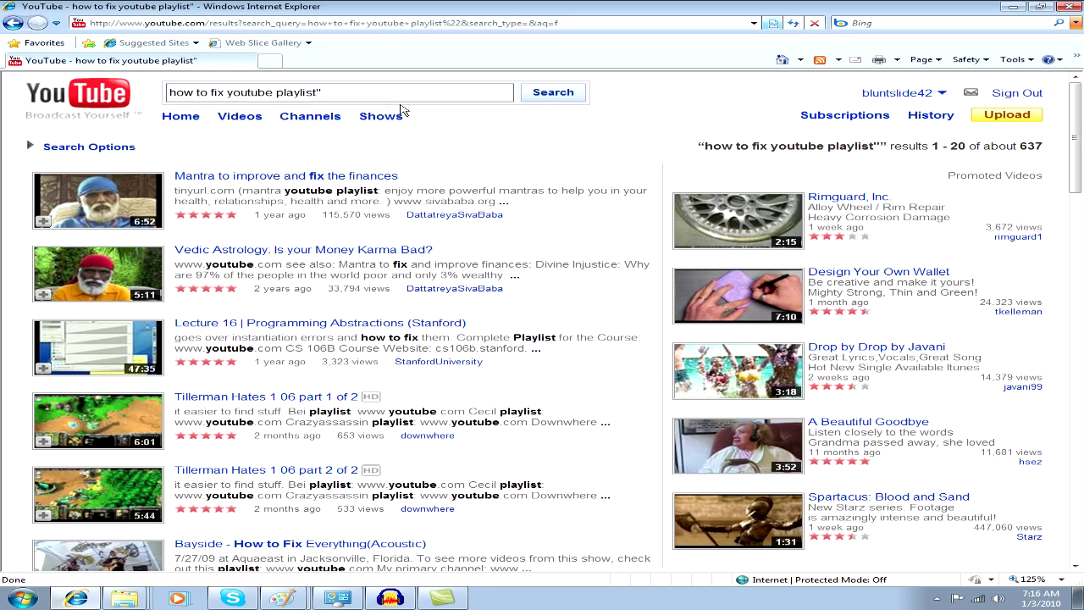
pyautogui.click(339, 91)
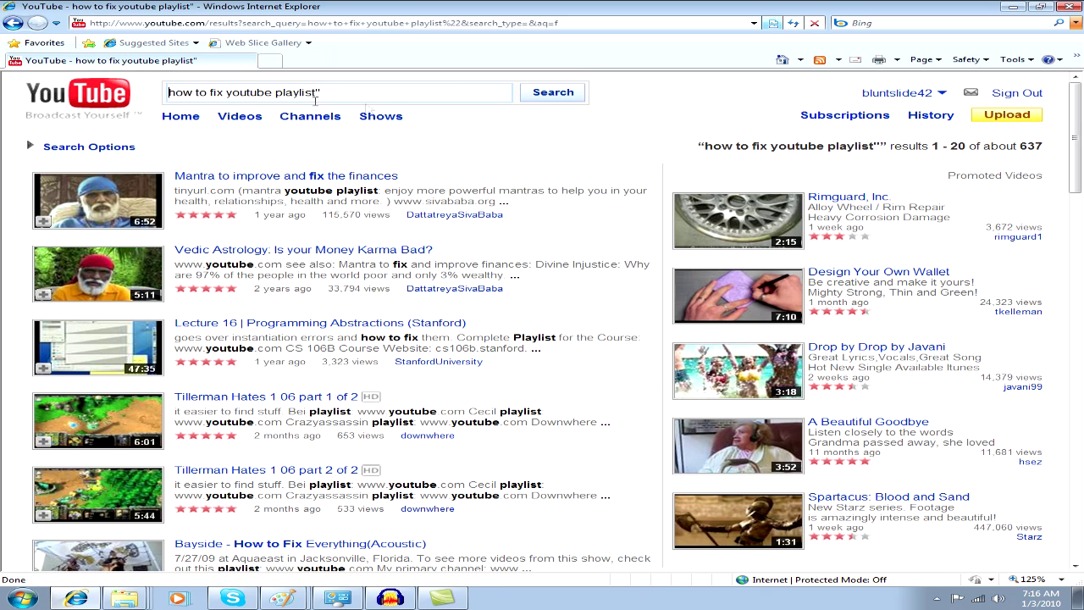
pyautogui.write('"')
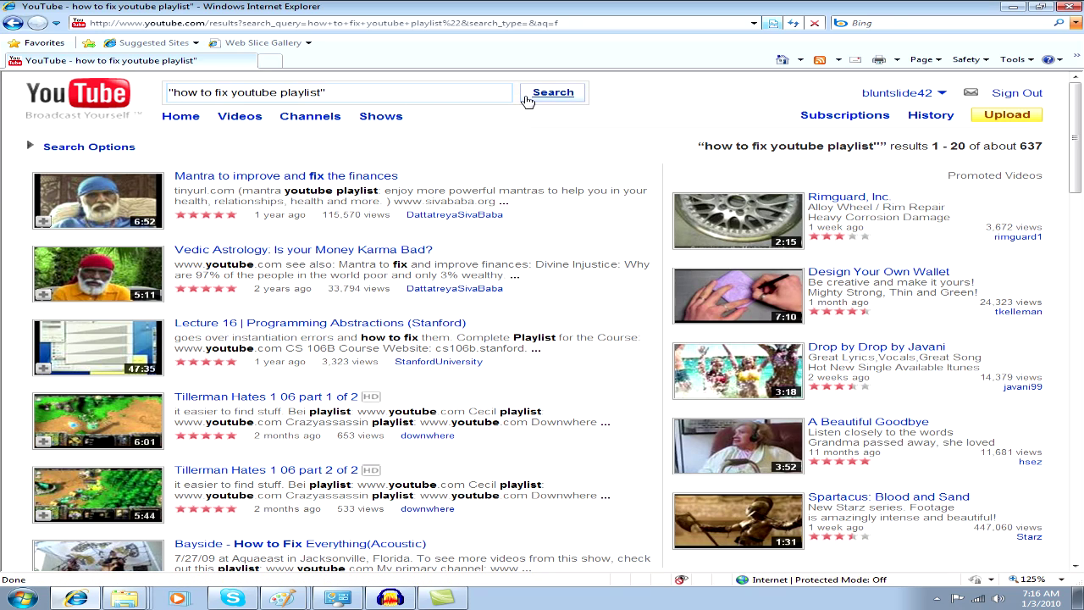
pyautogui.click(528, 100)
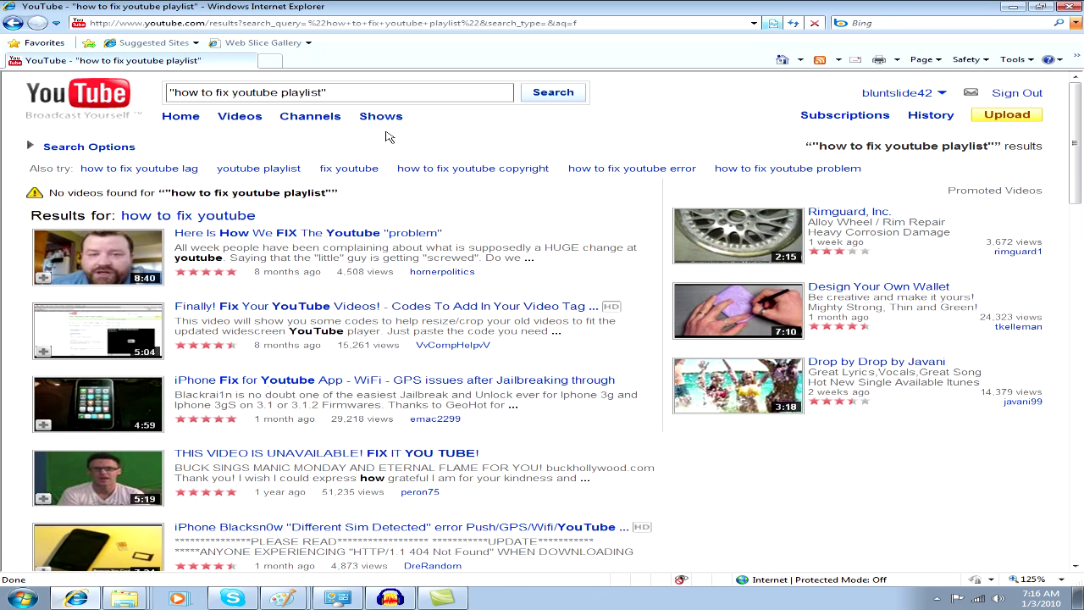
pyautogui.scroll(-1, 522, 201)
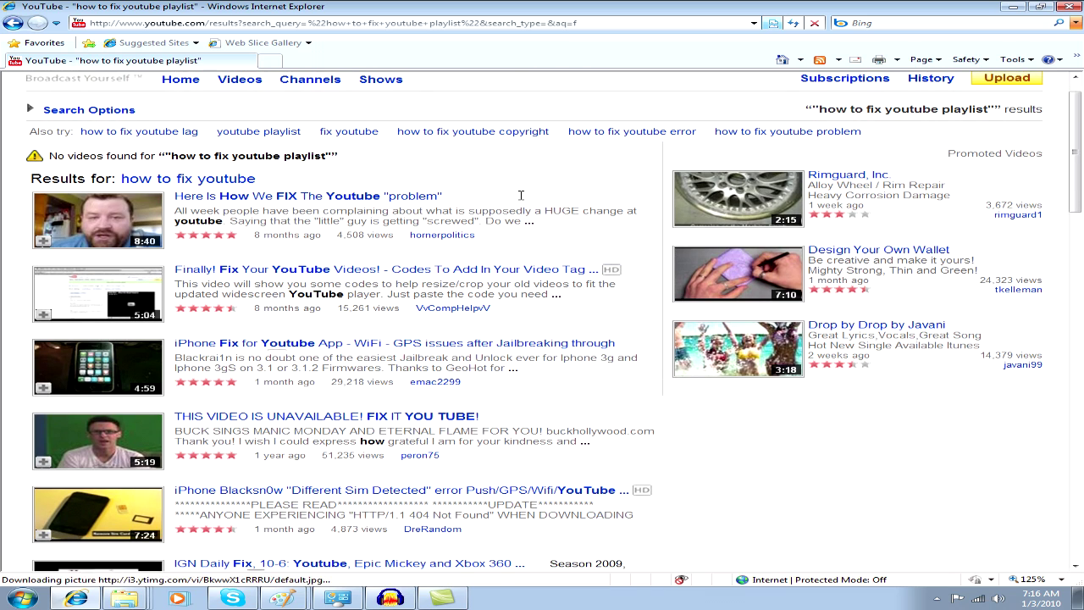
pyautogui.scroll(-1, 522, 200)
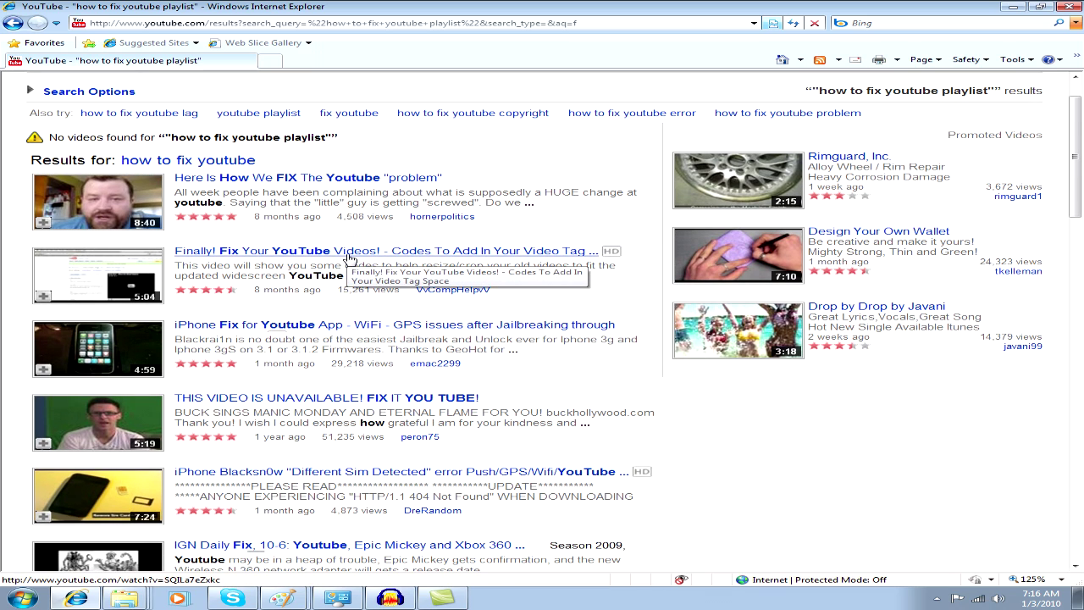
pyautogui.scroll(1, 348, 257)
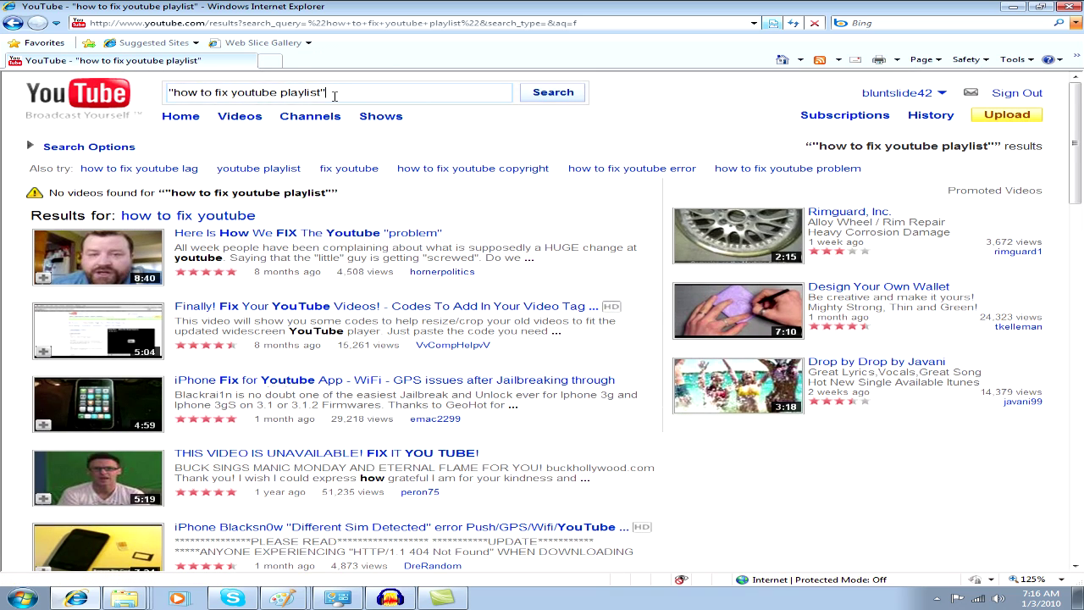
pyautogui.moveTo(339, 92); pyautogui.dragTo(180, 97)
pyautogui.write('bl')
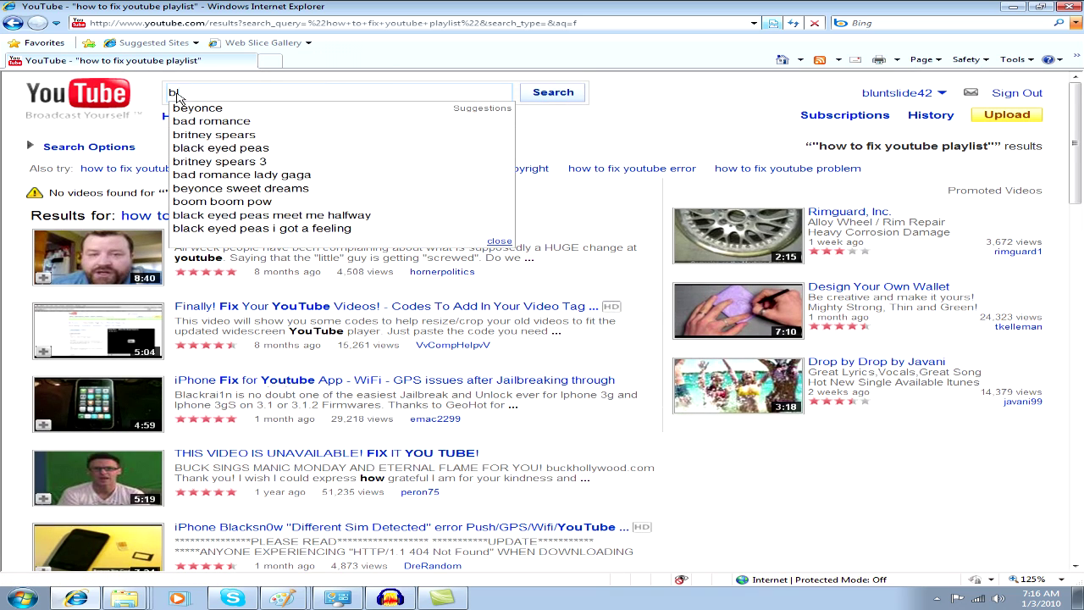
pyautogui.write('untslide42')
# Search YouTube for bluntslide42, whose results include the Co-Op Donkey Kong Country 3 playlist
pyautogui.press('Return')
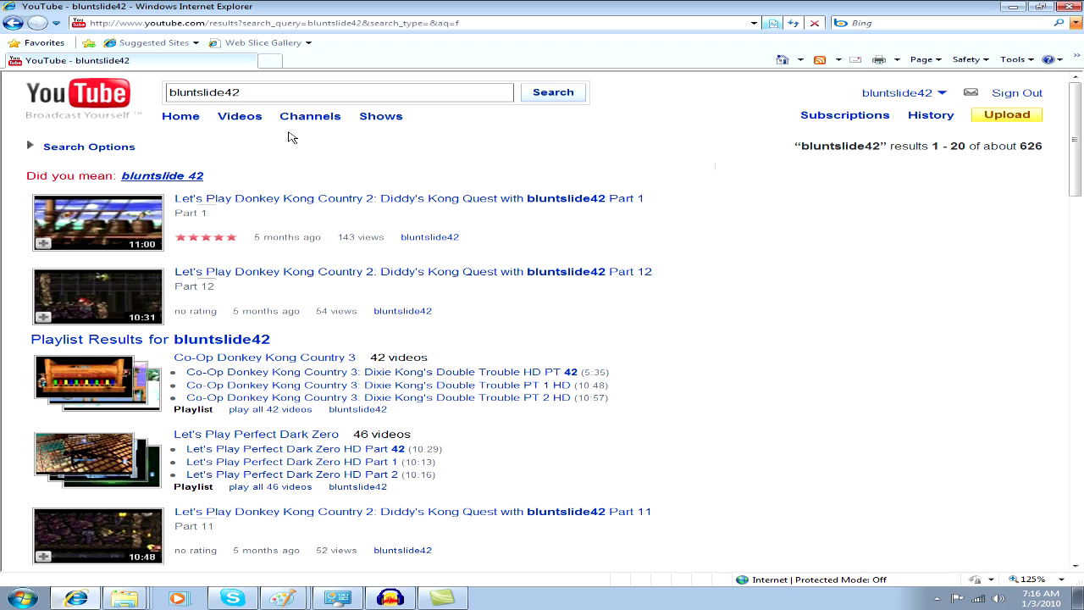
pyautogui.scroll(-1, 289, 137)
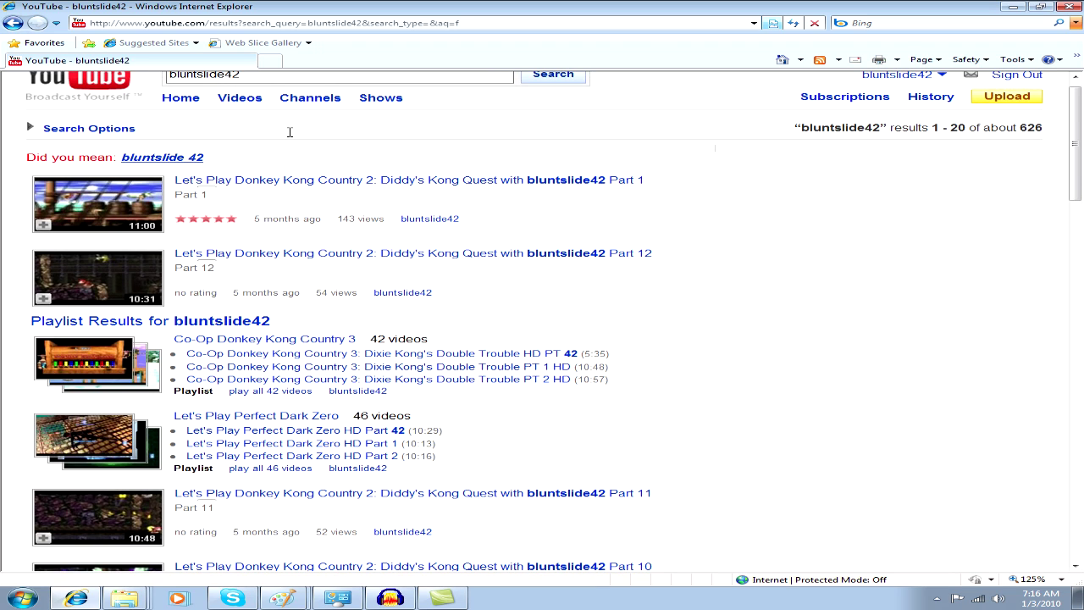
pyautogui.scroll(-2, 289, 137)
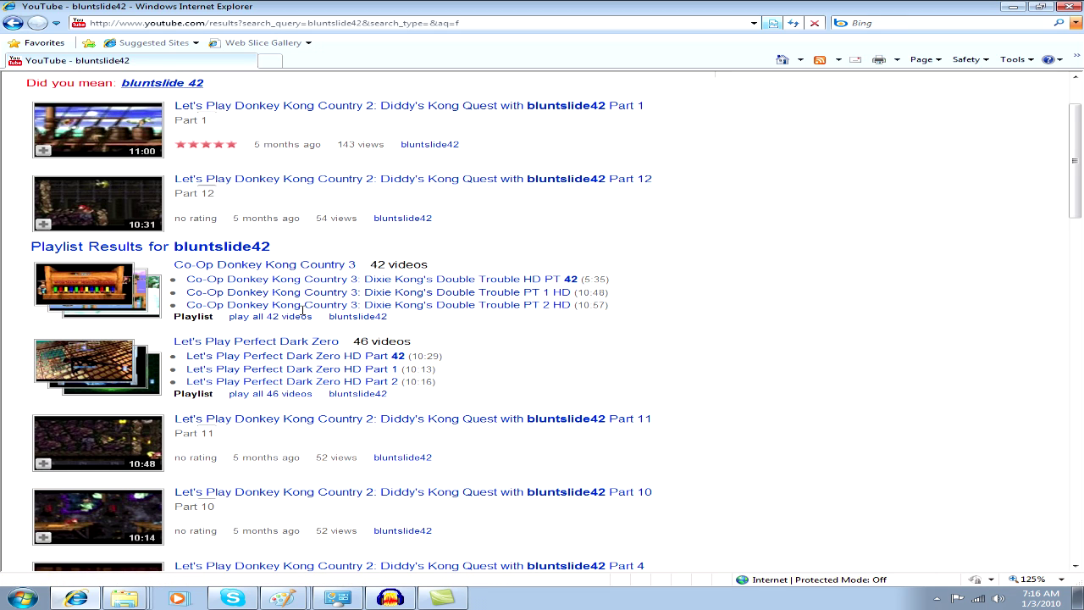
pyautogui.scroll(-5, 225, 294)
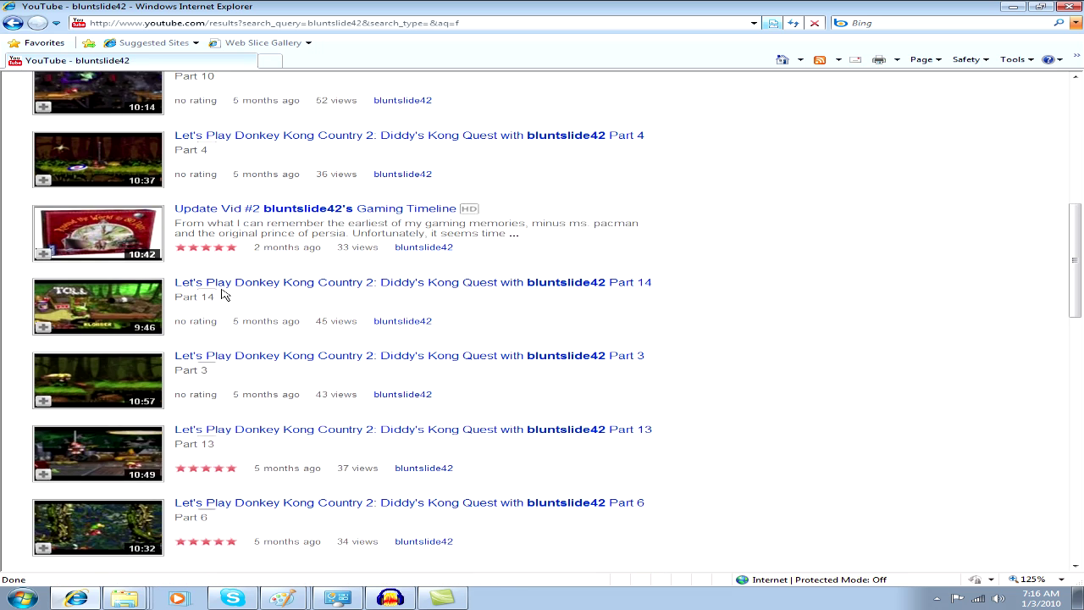
pyautogui.scroll(-5, 226, 294)
pyautogui.scroll(-4, 225, 293)
pyautogui.scroll(-2, 225, 294)
pyautogui.scroll(-3, 225, 294)
pyautogui.scroll(5, 225, 288)
pyautogui.scroll(5, 226, 288)
pyautogui.scroll(5, 225, 288)
pyautogui.scroll(3, 226, 288)
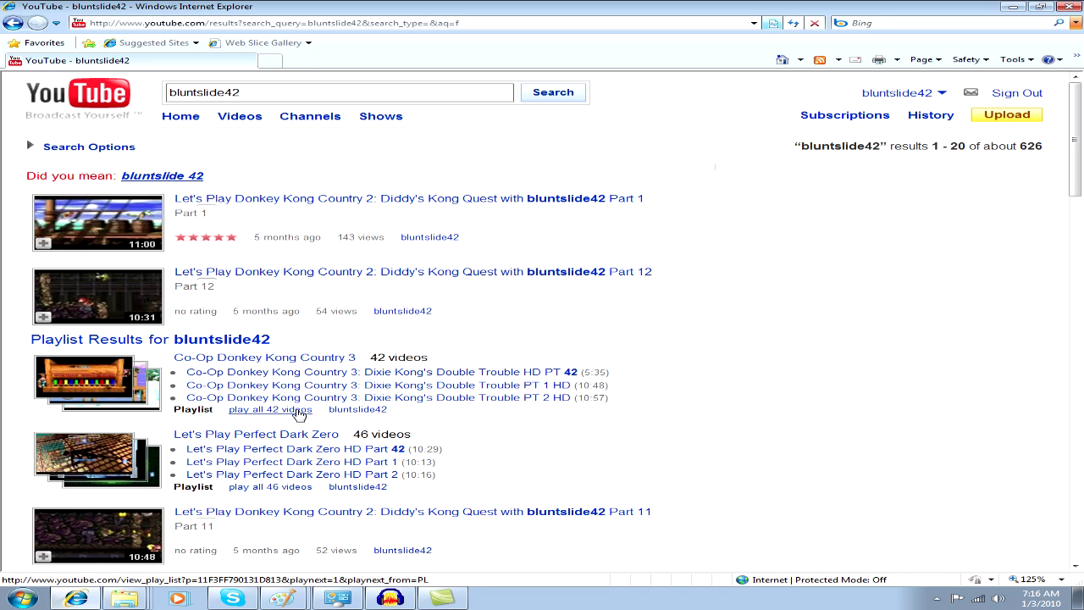
# Play all 42 videos of Co-Op Donkey Kong Country 3, then pause Part 1
pyautogui.click(270, 409)
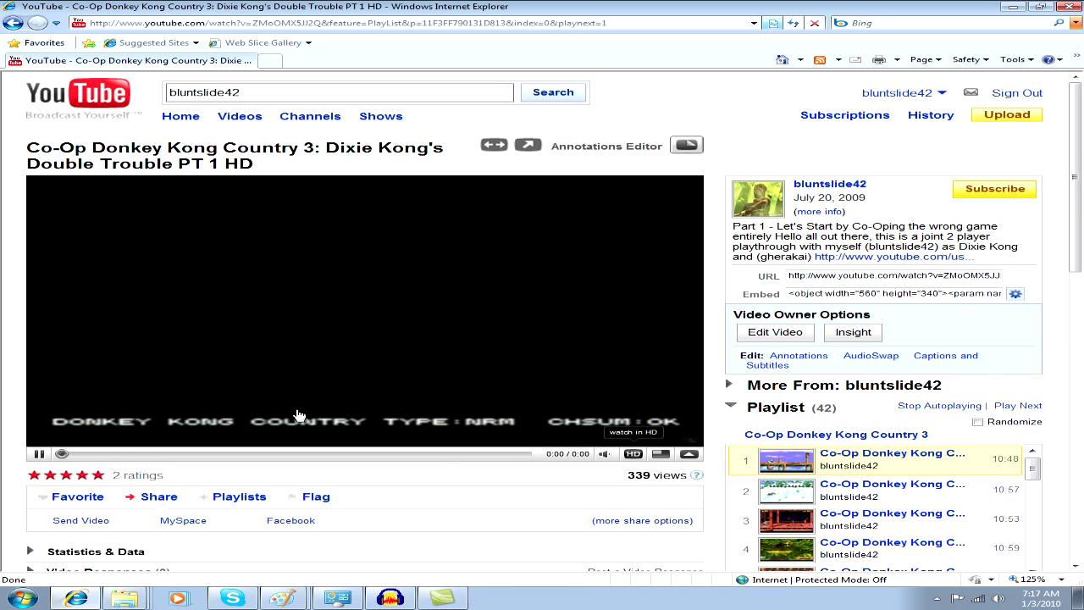
pyautogui.click(331, 407)
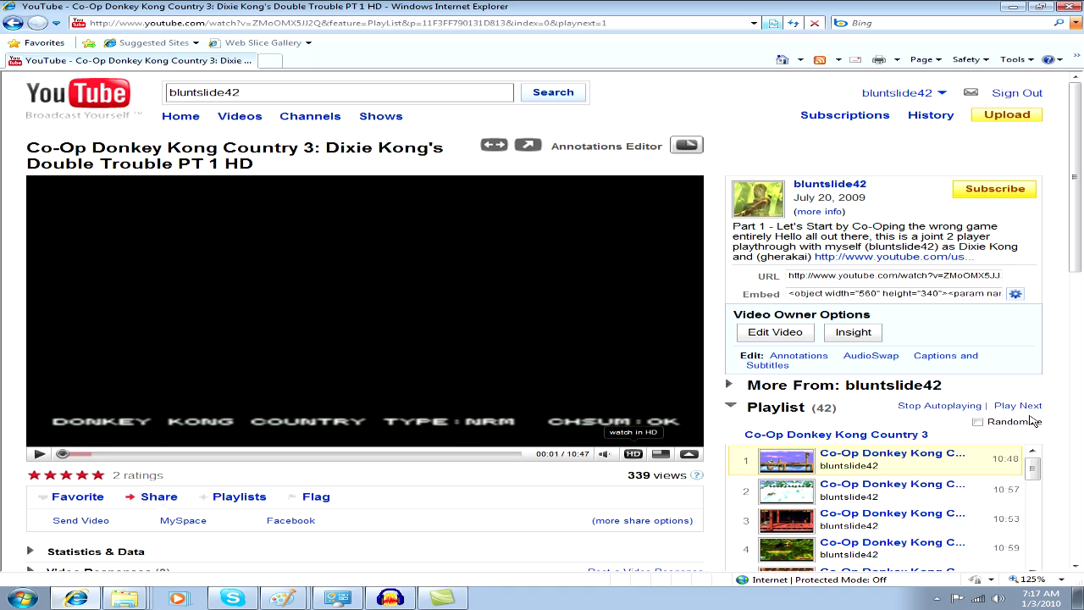
pyautogui.scroll(-1, 1032, 438)
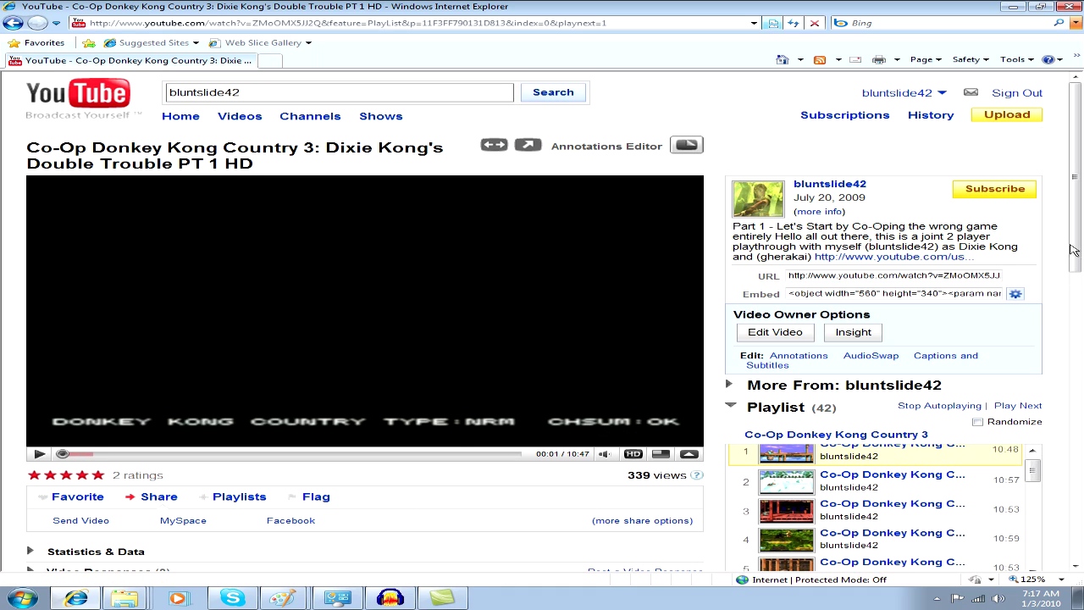
pyautogui.moveTo(1075, 250); pyautogui.dragTo(1079, 270)
pyautogui.moveTo(1033, 430); pyautogui.dragTo(1057, 520)
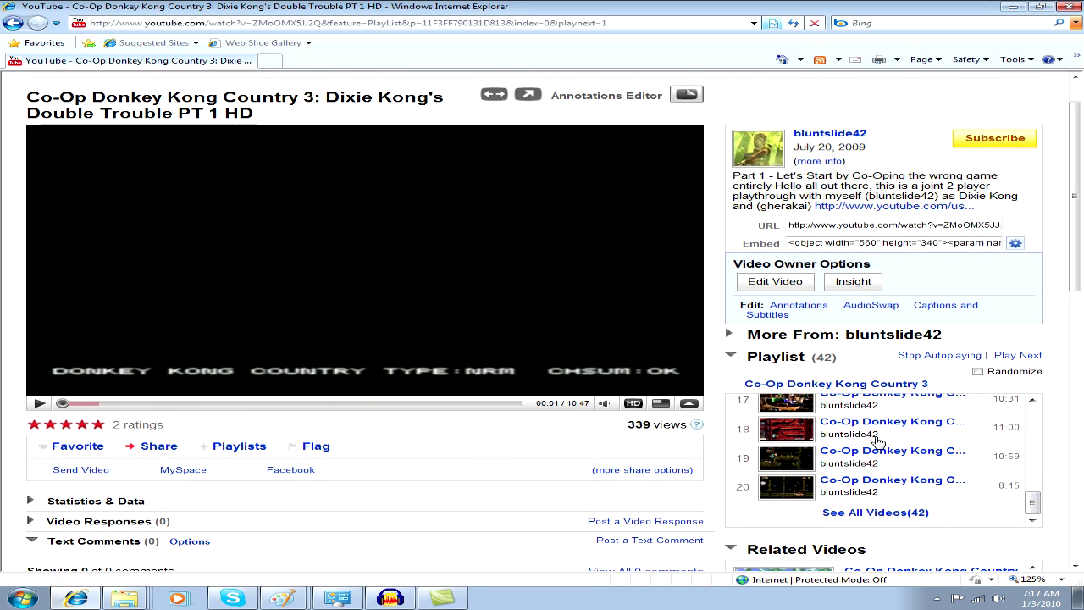
pyautogui.moveTo(1033, 507); pyautogui.dragTo(1035, 415)
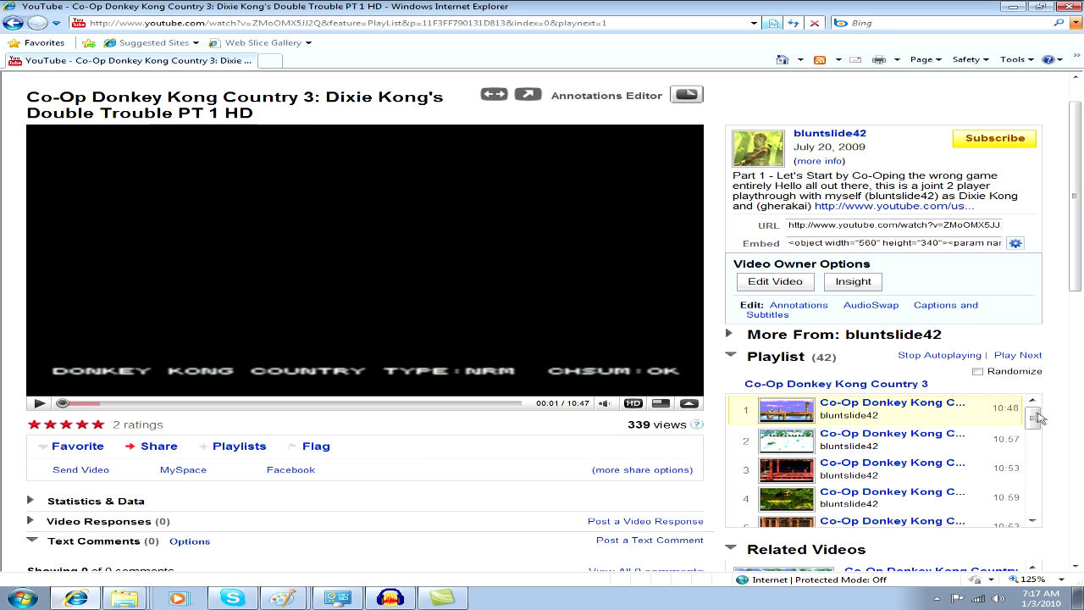
pyautogui.moveTo(1073, 292); pyautogui.dragTo(1075, 267)
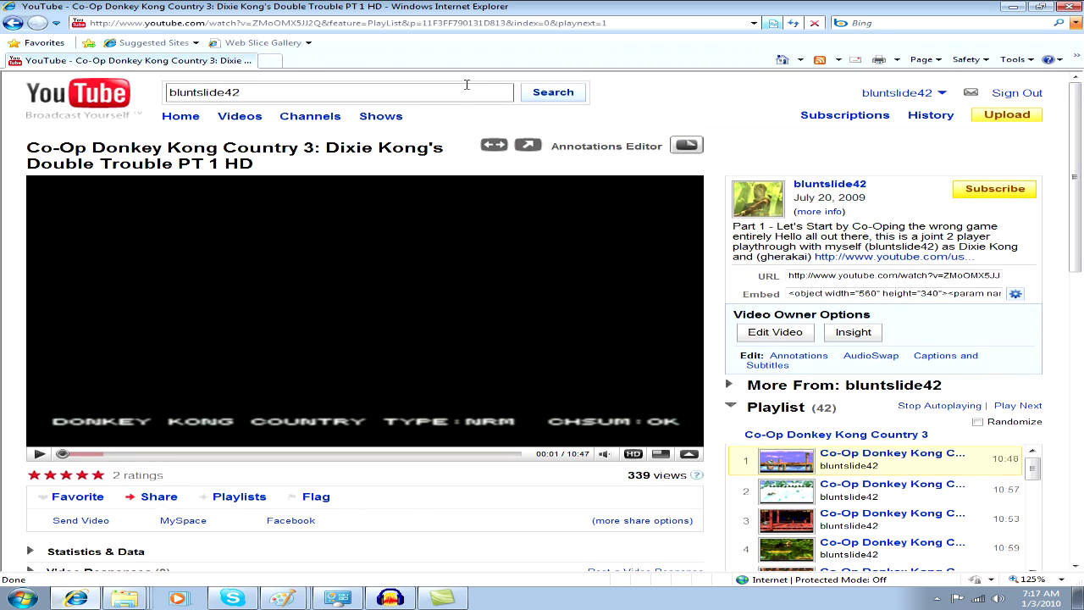
# Copy the full address of the playlist's Part 1 video from the address bar
pyautogui.click(359, 23)
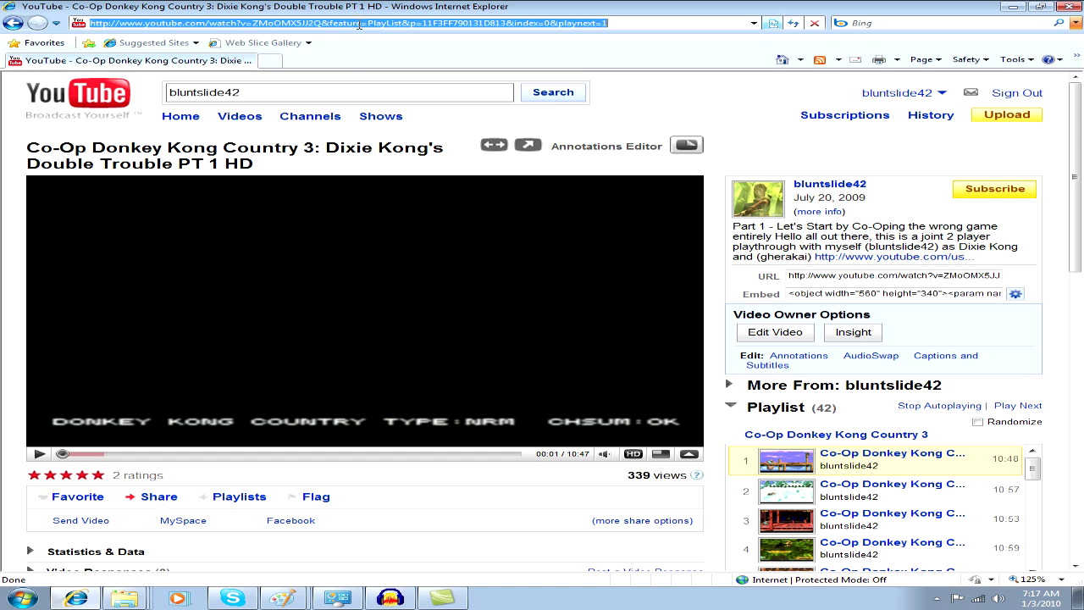
pyautogui.click(213, 23)
pyautogui.moveTo(210, 23); pyautogui.dragTo(315, 25)
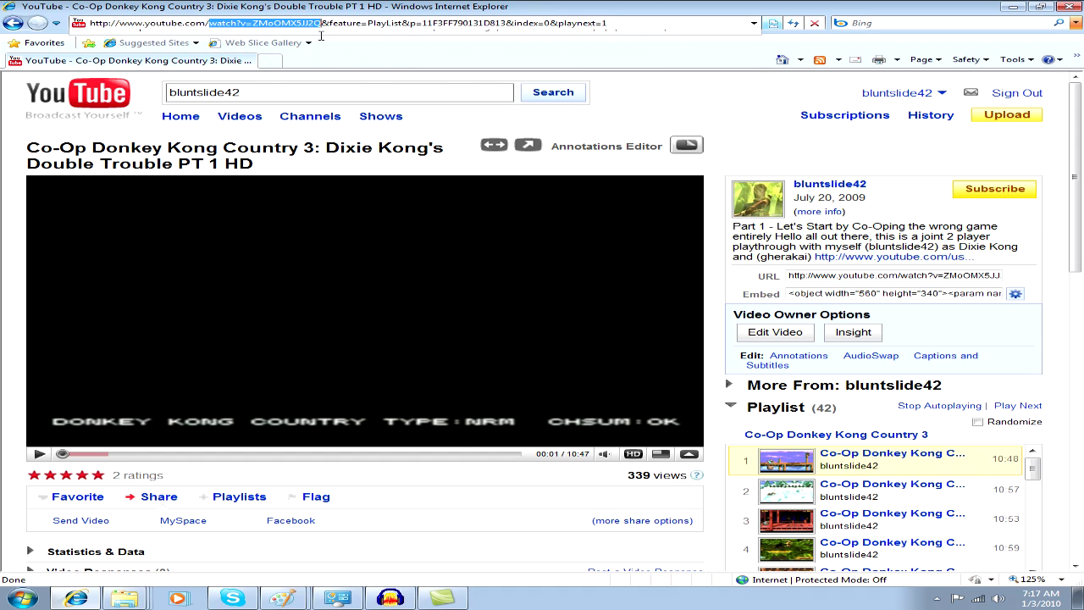
pyautogui.click(432, 23)
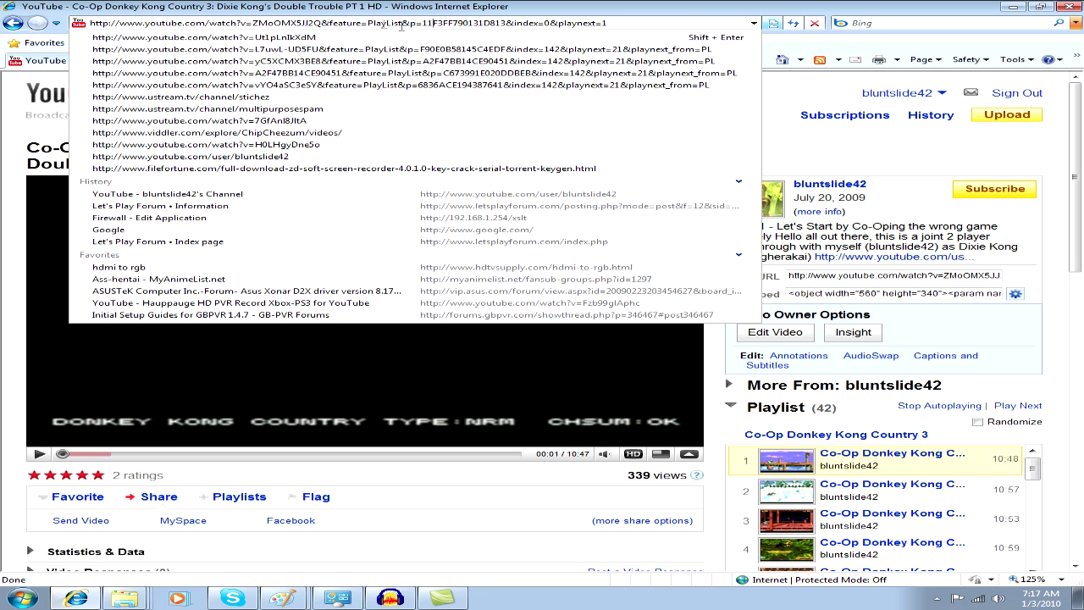
pyautogui.moveTo(371, 23); pyautogui.dragTo(499, 26)
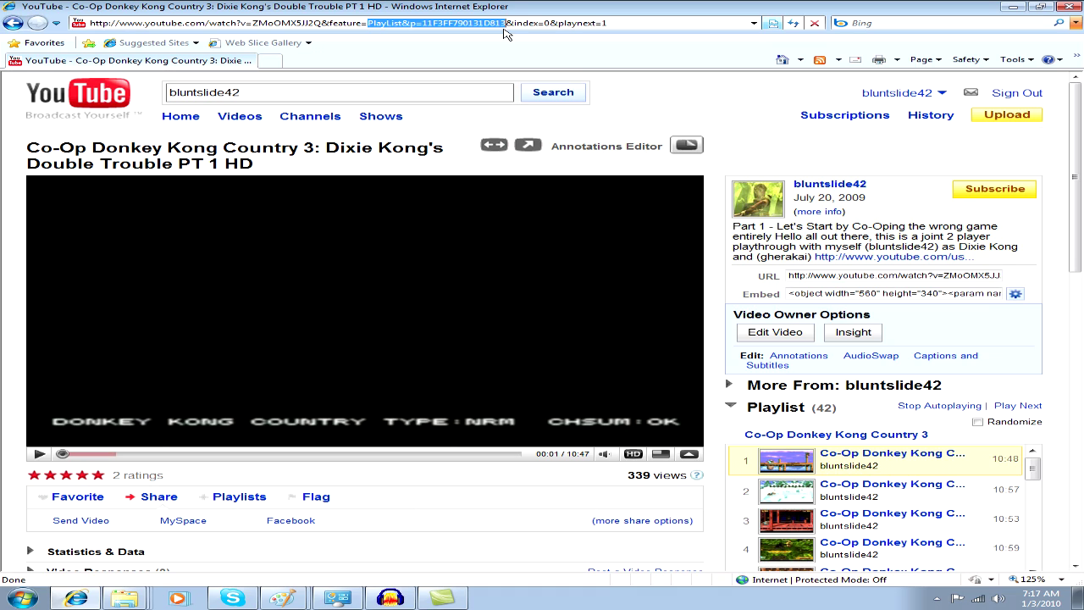
pyautogui.moveTo(623, 23); pyautogui.dragTo(84, 23)
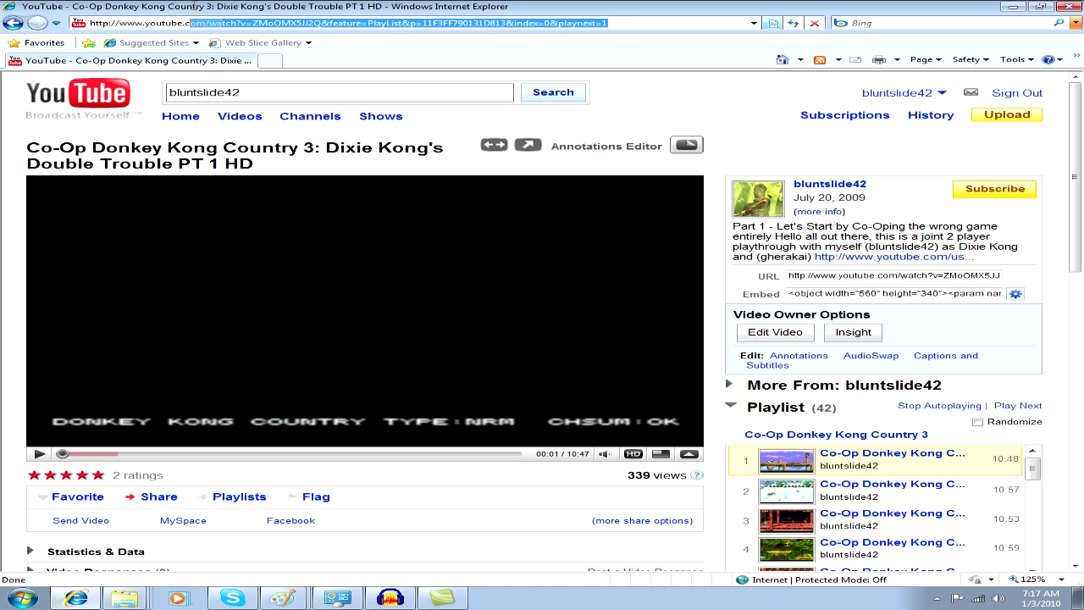
pyautogui.rightClick(144, 23)
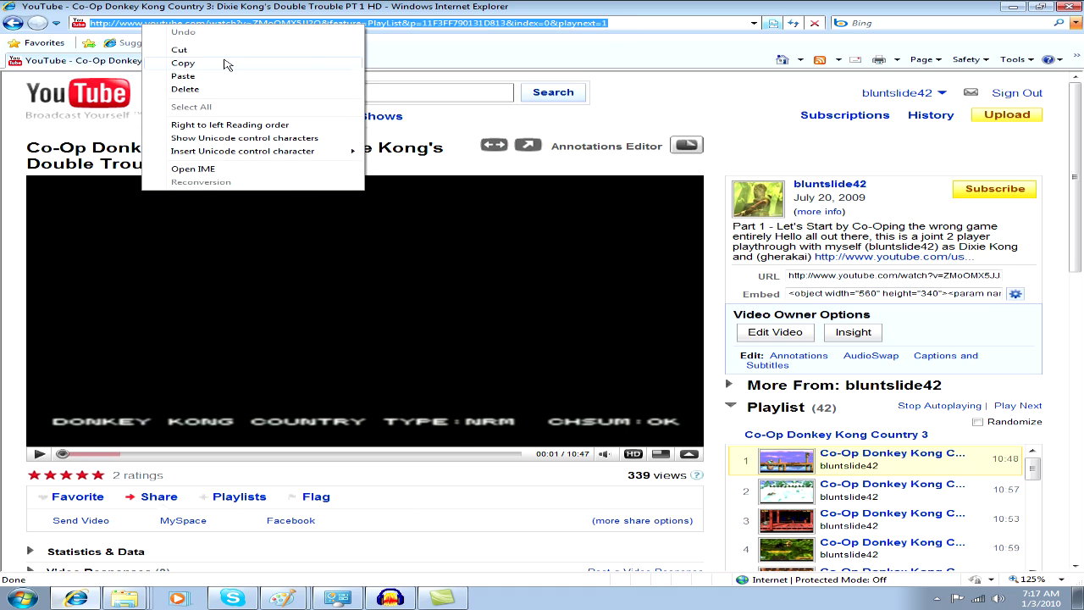
pyautogui.click(182, 63)
# Paste the address into the Bing search box and open bluntslide42's channel page
pyautogui.click(881, 23)
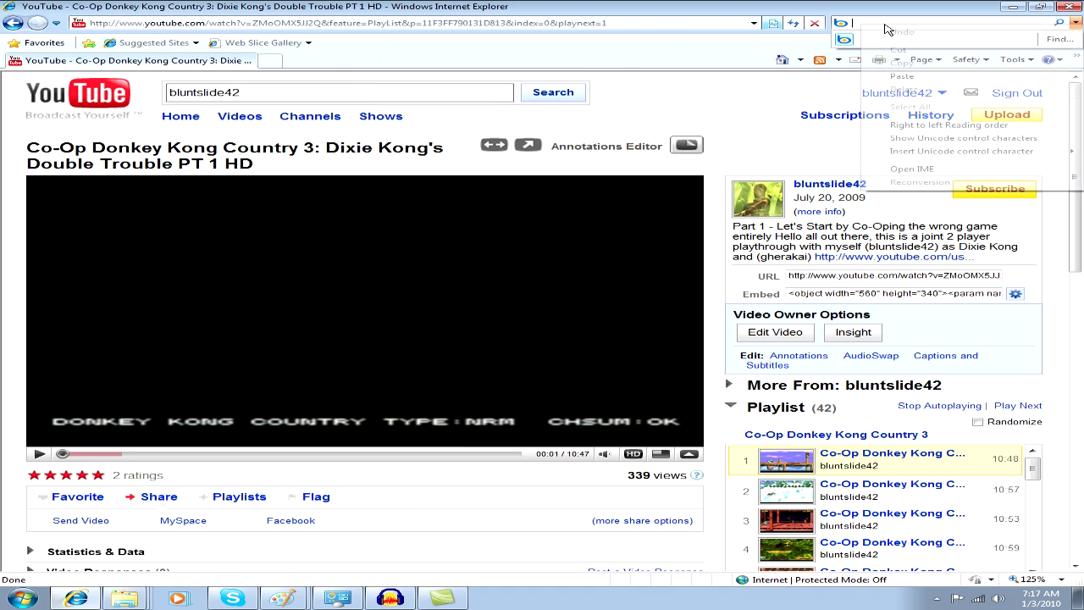
pyautogui.rightClick(881, 23)
pyautogui.click(914, 77)
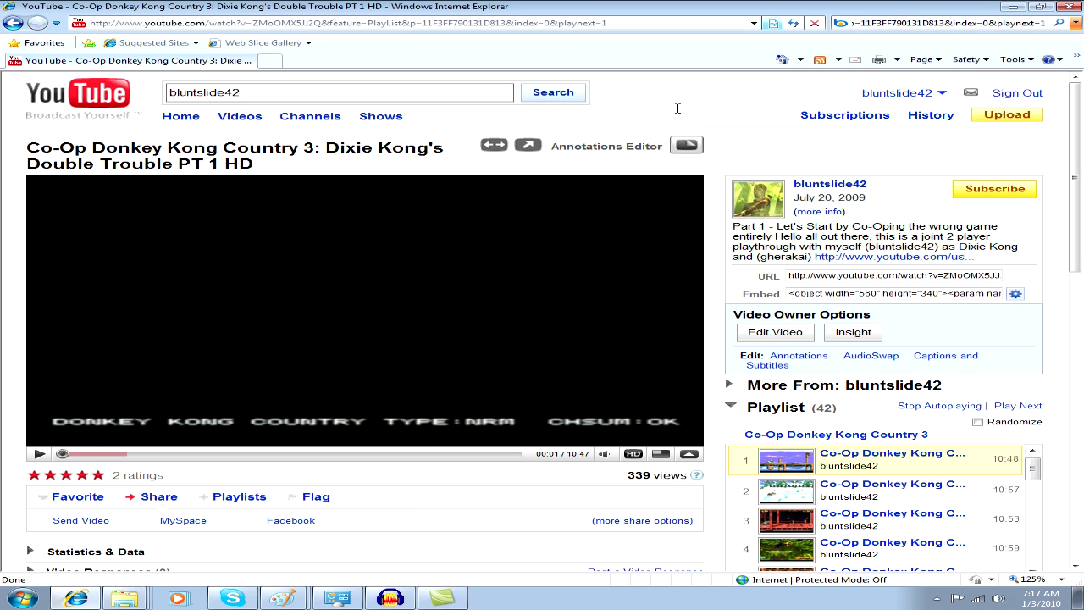
pyautogui.click(829, 183)
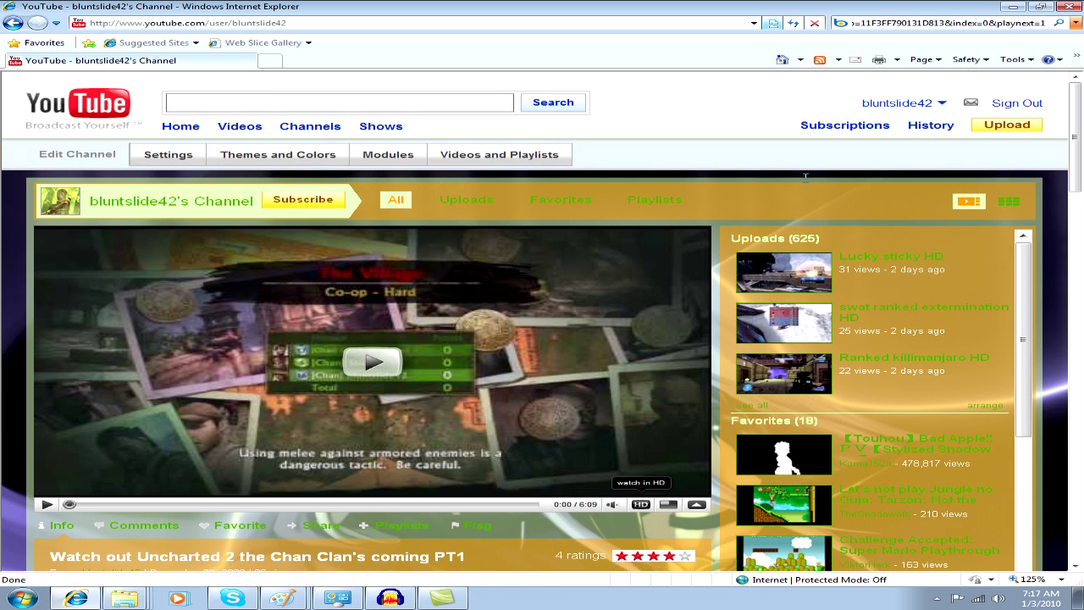
pyautogui.scroll(-1, 806, 177)
# Open the Let's Play Maximo: Ghosts to Glory playlist and show it as a grid
pyautogui.click(646, 181)
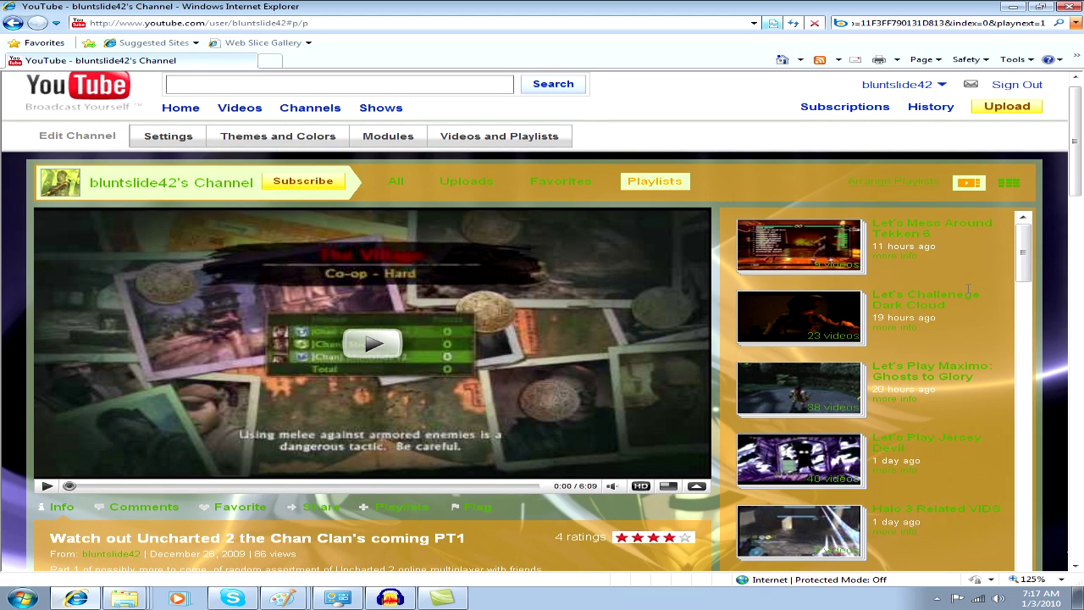
pyautogui.click(793, 385)
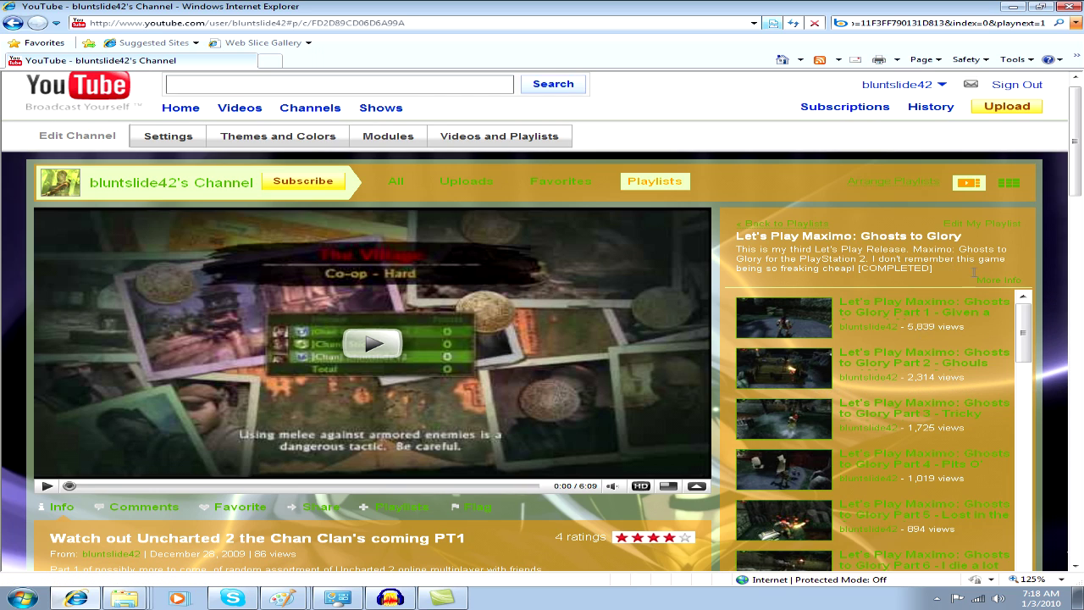
pyautogui.click(997, 284)
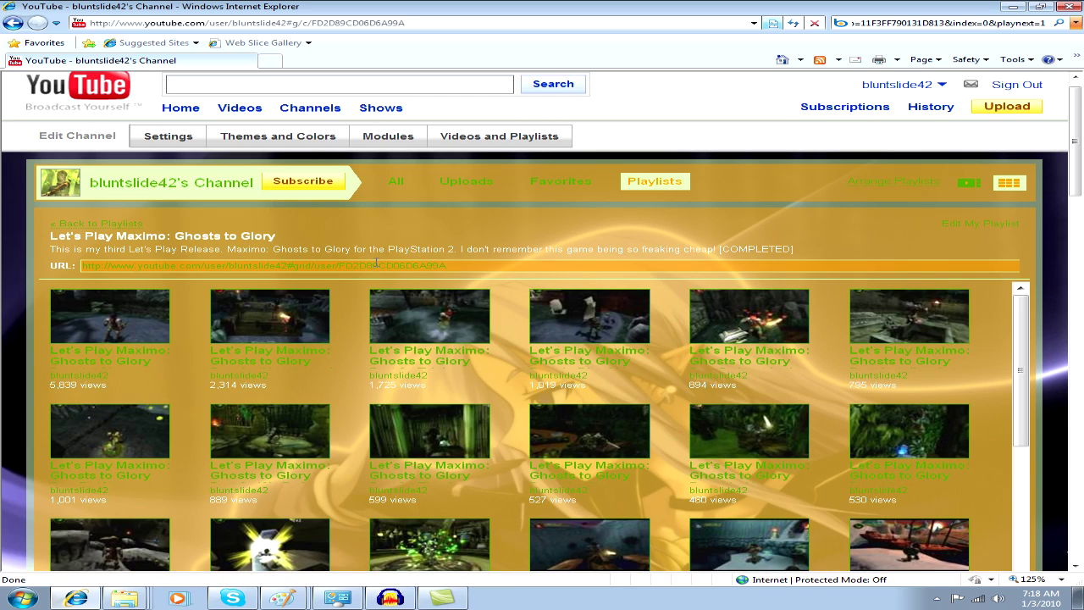
# Copy the Maximo playlist ID from the end of the URL field
pyautogui.moveTo(448, 269); pyautogui.dragTo(340, 271)
pyautogui.rightClick(364, 273)
pyautogui.click(404, 309)
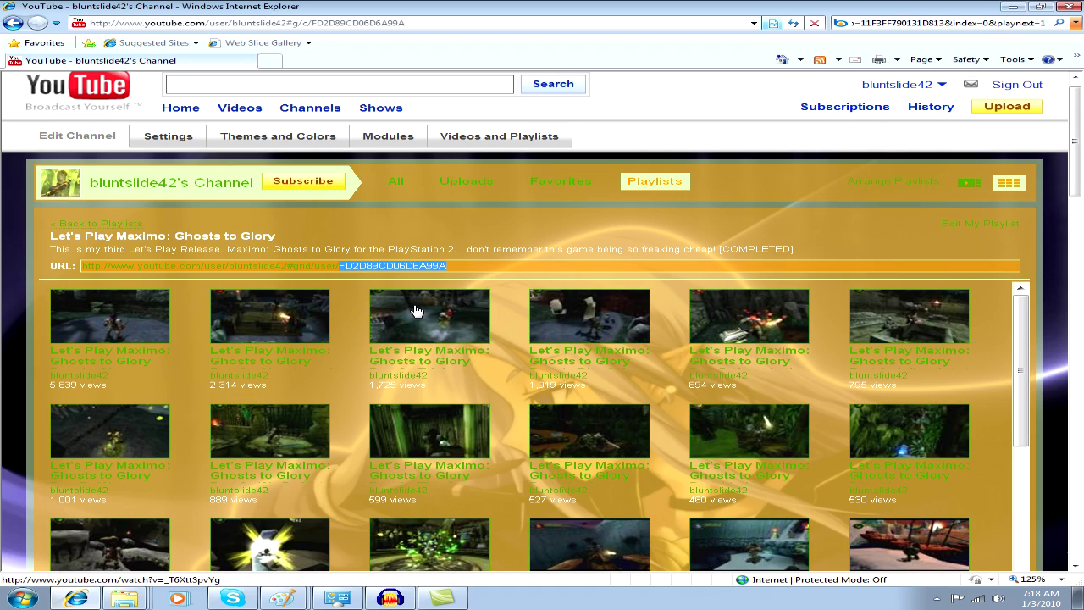
# Replace the old p= playlist ID in the draft URL with FD2D89CD06D6A99A
pyautogui.click(938, 23)
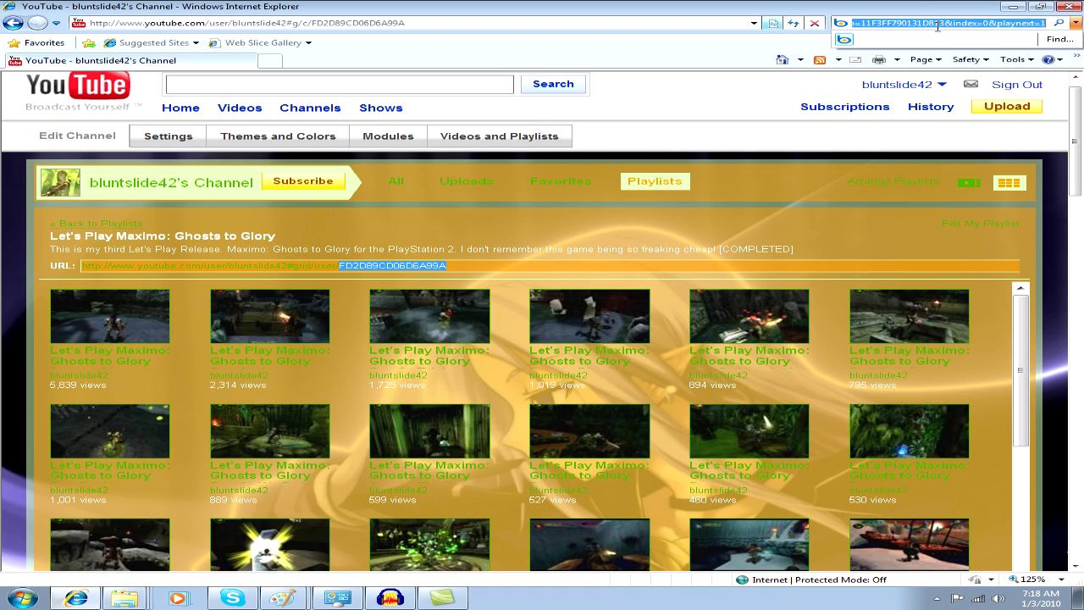
pyautogui.moveTo(919, 23); pyautogui.dragTo(872, 23)
pyautogui.click(929, 23)
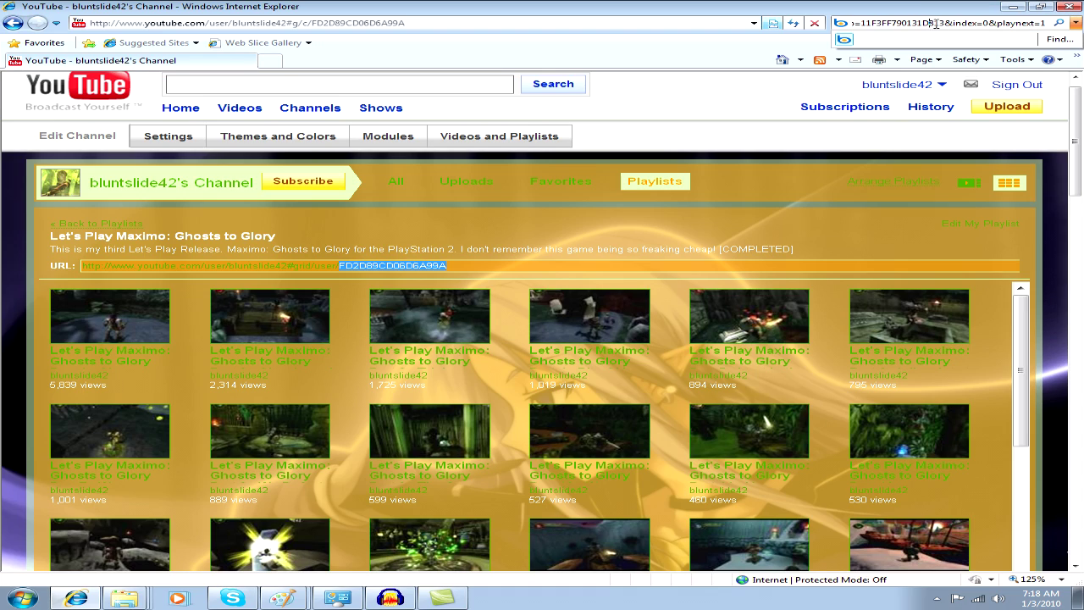
pyautogui.moveTo(944, 24); pyautogui.dragTo(892, 23)
pyautogui.click(982, 24)
pyautogui.press('Home')
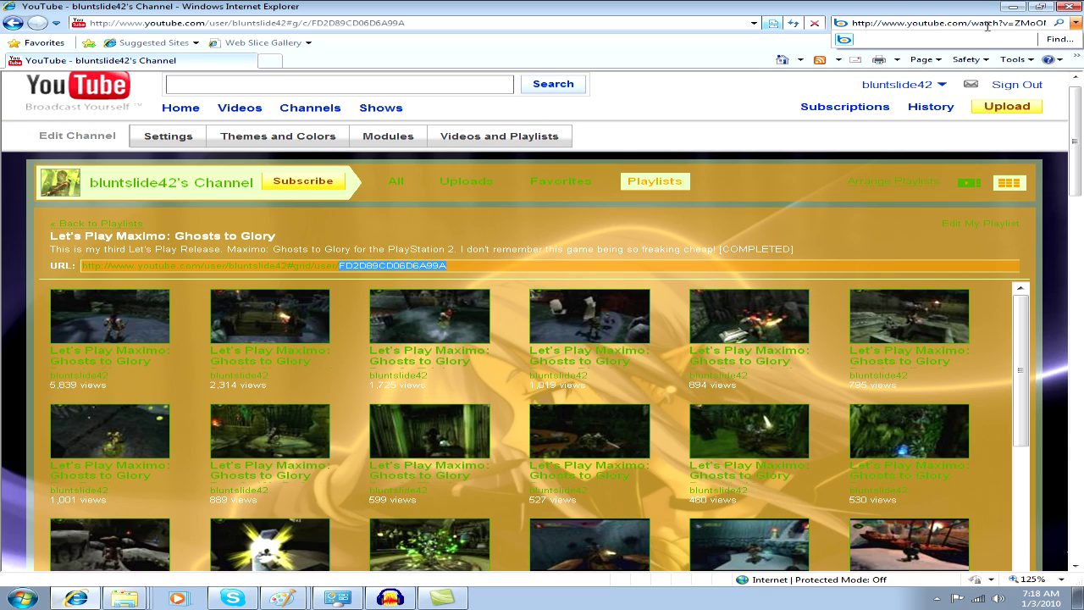
pyautogui.moveTo(984, 24); pyautogui.dragTo(1019, 24)
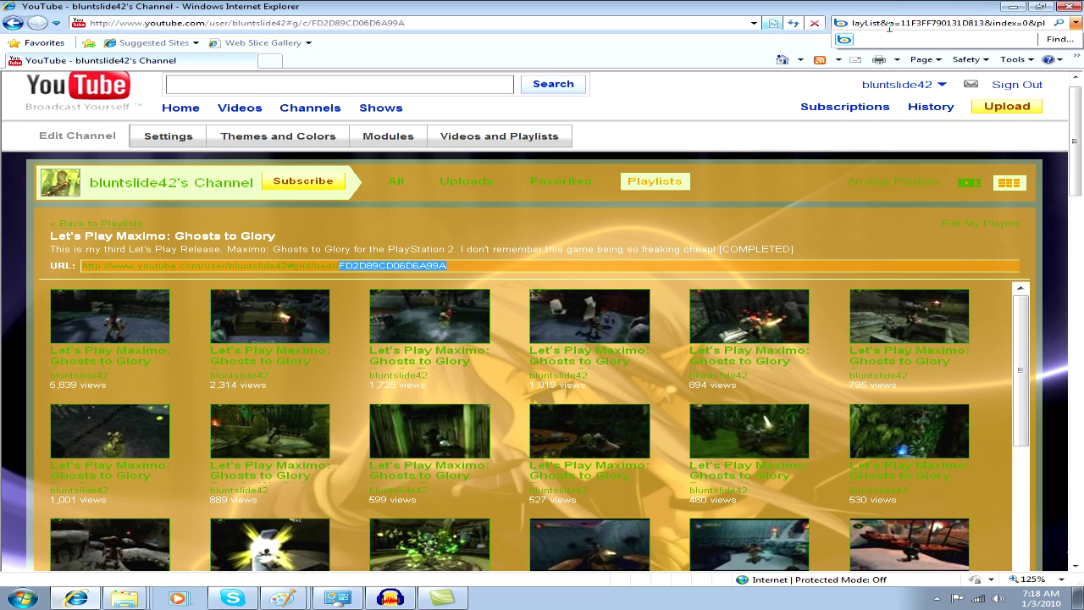
pyautogui.moveTo(901, 22); pyautogui.dragTo(978, 23)
pyautogui.rightClick(960, 25)
pyautogui.click(903, 78)
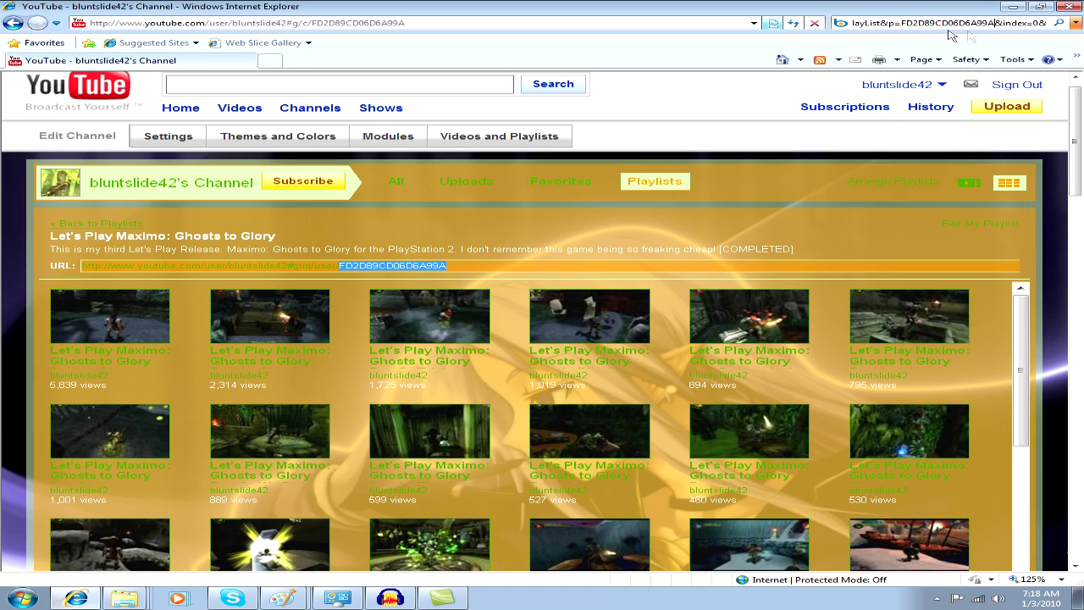
# Delete the old v= video ID from the end of the draft URL
pyautogui.moveTo(999, 23); pyautogui.dragTo(845, 25)
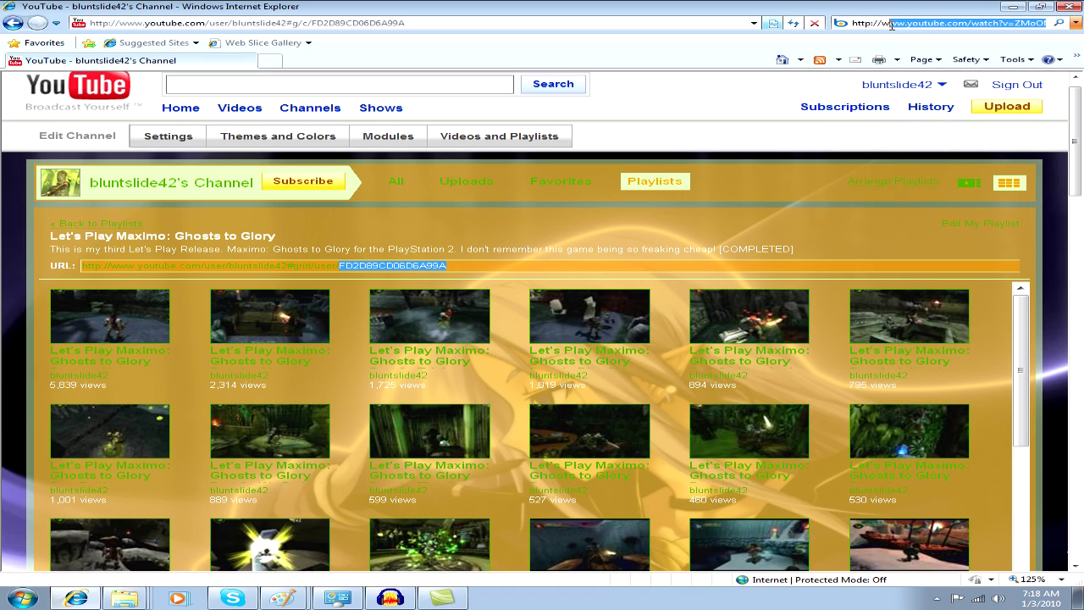
pyautogui.click(984, 24)
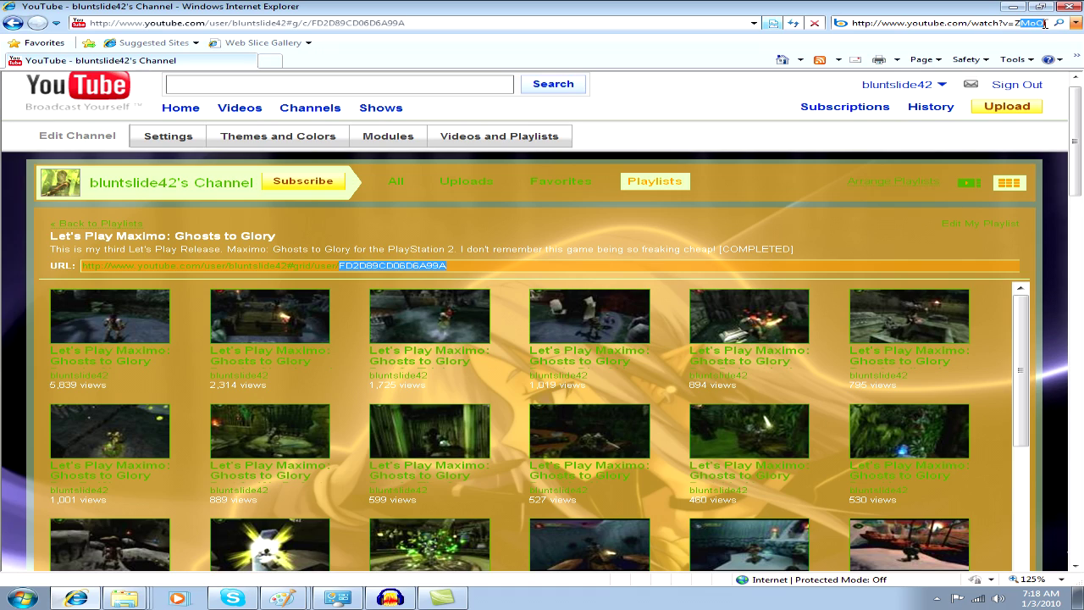
pyautogui.press('End')
pyautogui.moveTo(884, 24); pyautogui.dragTo(841, 24)
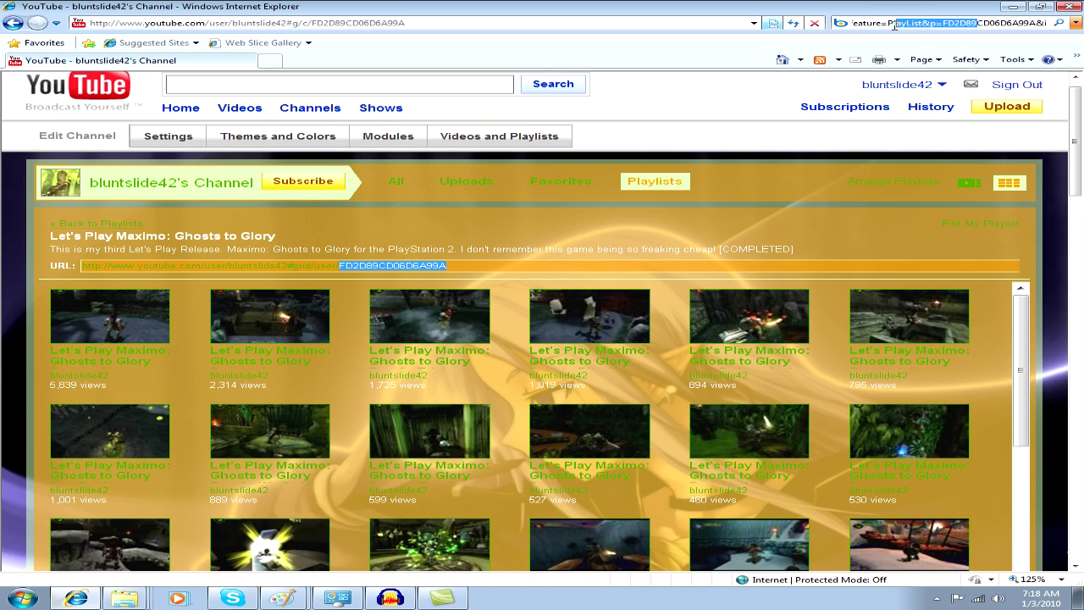
pyautogui.click(974, 25)
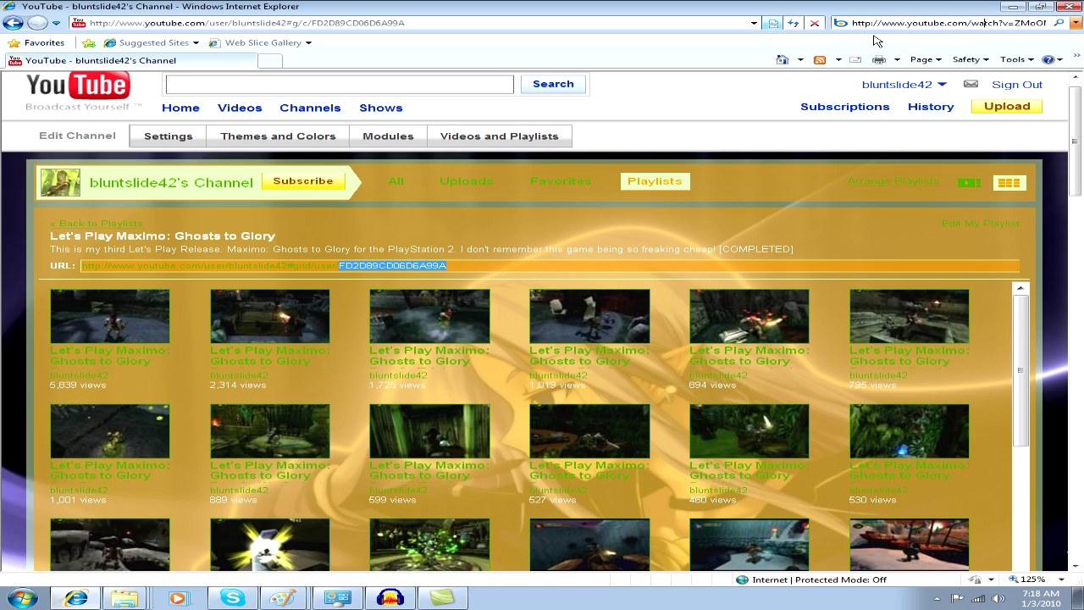
pyautogui.press('End')
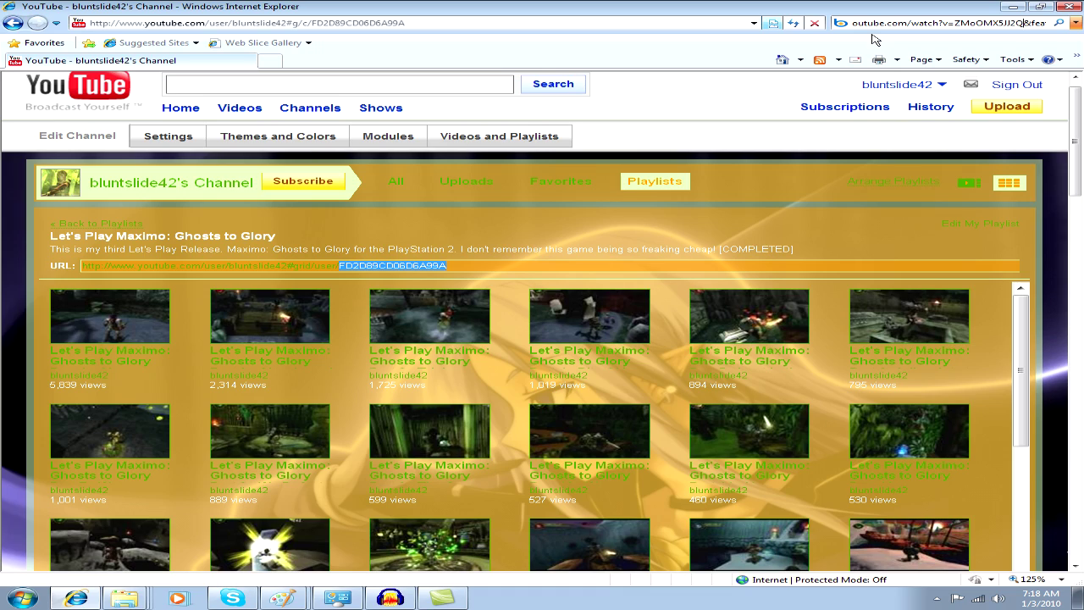
pyautogui.press('BackSpace')
pyautogui.press('BackSpace')
pyautogui.press('BackSpace')
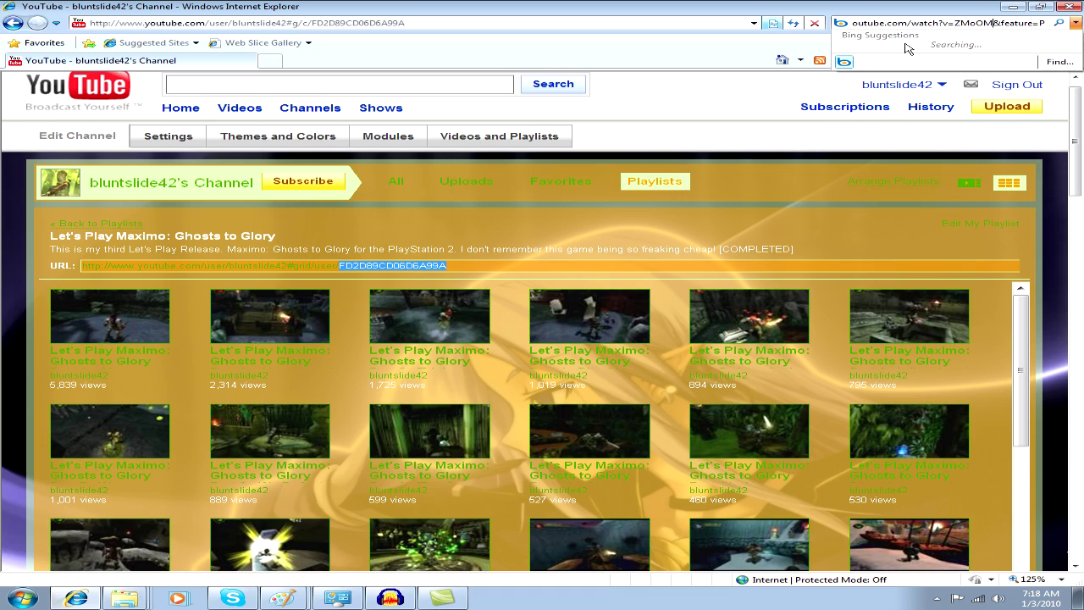
pyautogui.press('BackSpace')
pyautogui.press('BackSpace')
pyautogui.press('BackSpace')
pyautogui.press('BackSpace')
pyautogui.press('BackSpace')
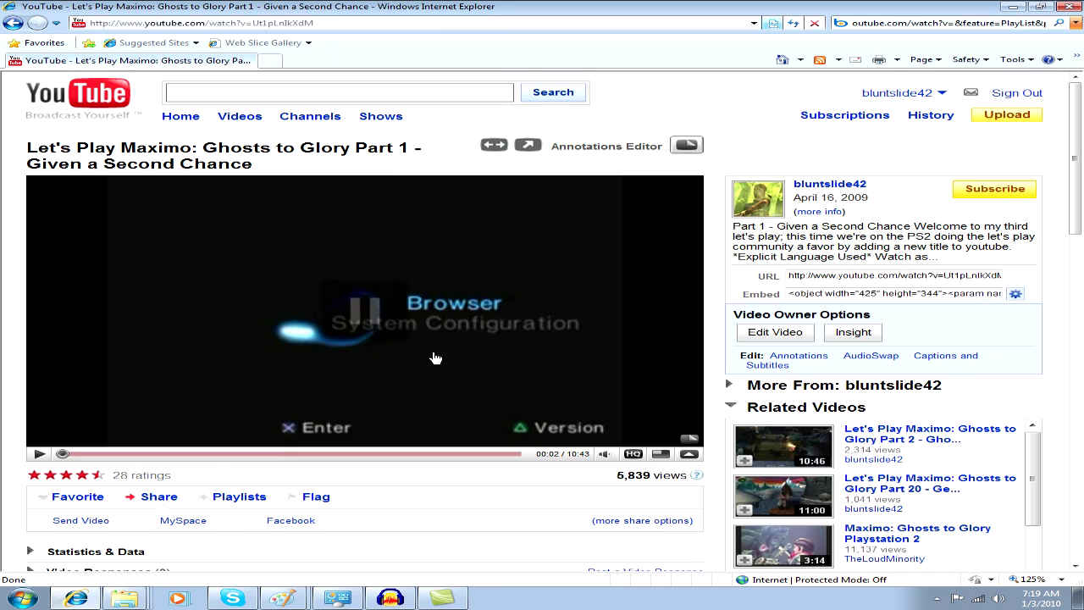
# Pause Maximo Part 1 and put the cursor in its address bar URL
pyautogui.click(434, 356)
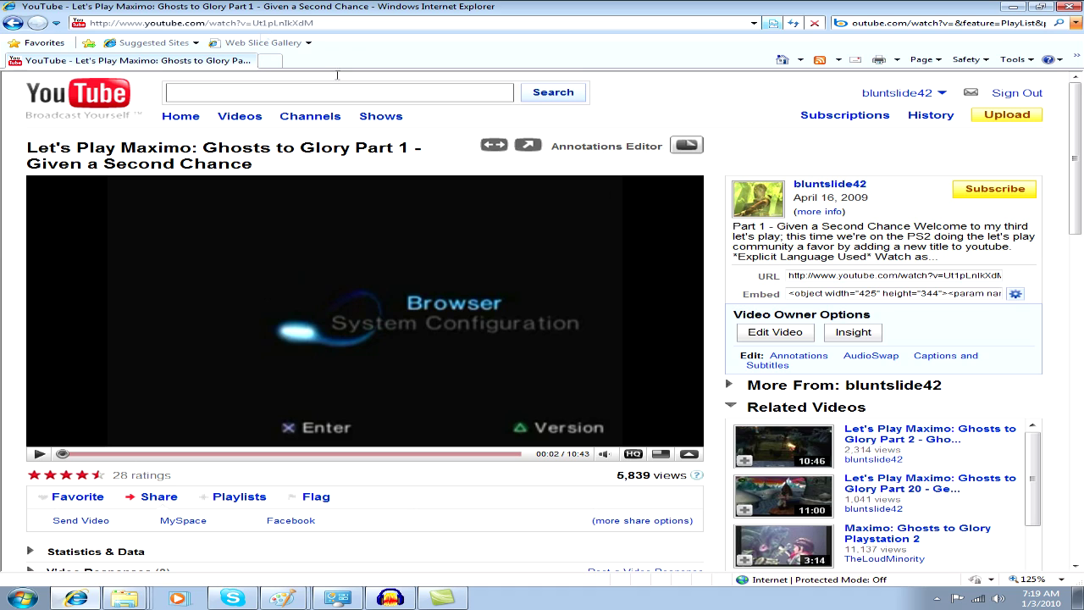
pyautogui.click(246, 23)
pyautogui.click(269, 23)
# Copy Part 1's video ID Ut1pLnIkXdM and paste it after v= in the draft URL
pyautogui.moveTo(313, 23); pyautogui.dragTo(253, 22)
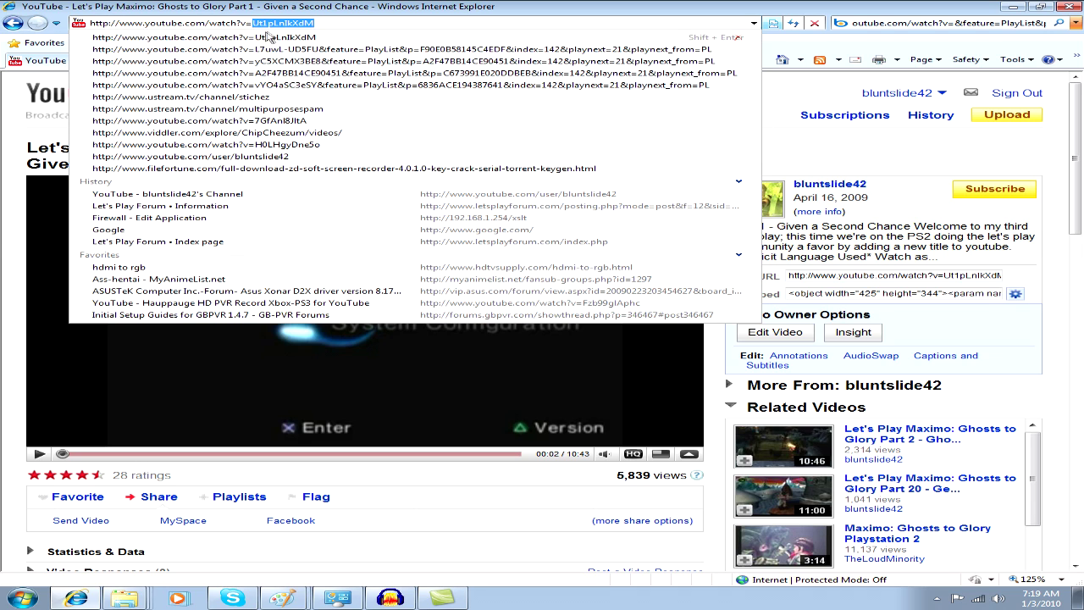
pyautogui.rightClick(269, 23)
pyautogui.click(310, 64)
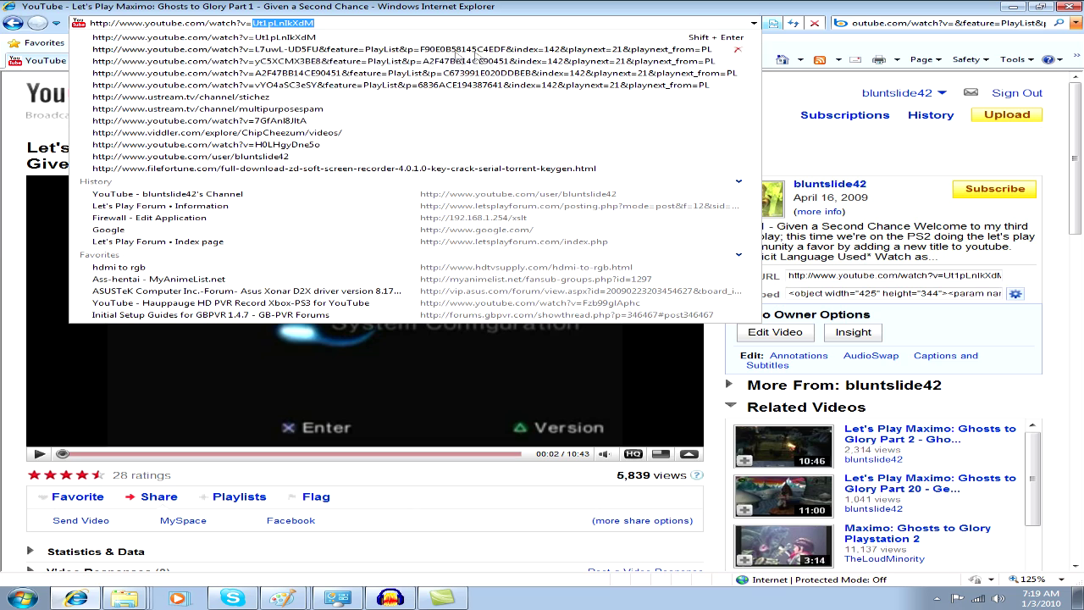
pyautogui.click(952, 22)
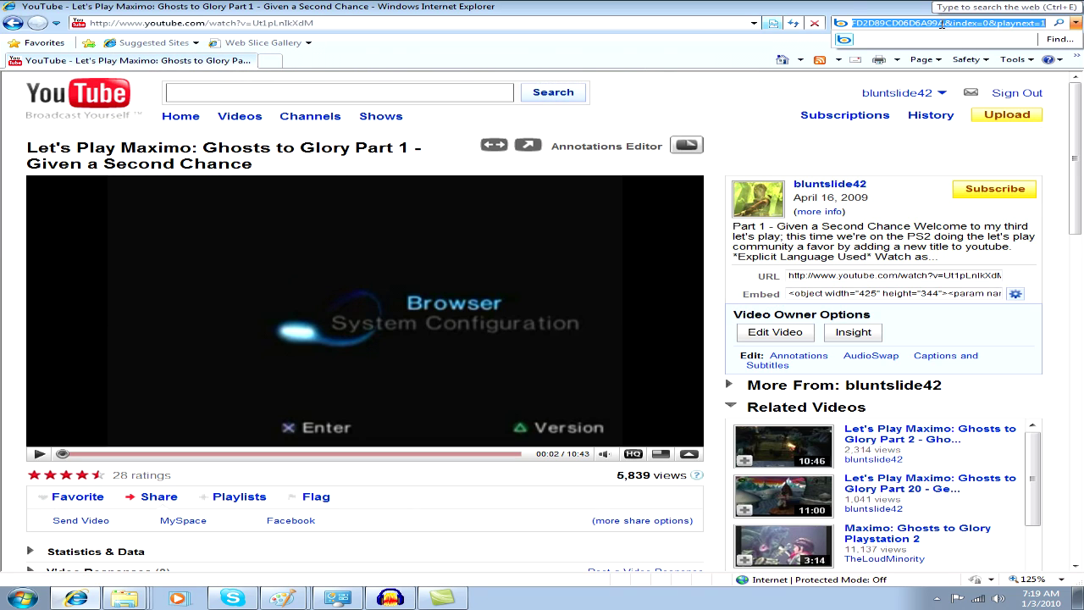
pyautogui.click(942, 24)
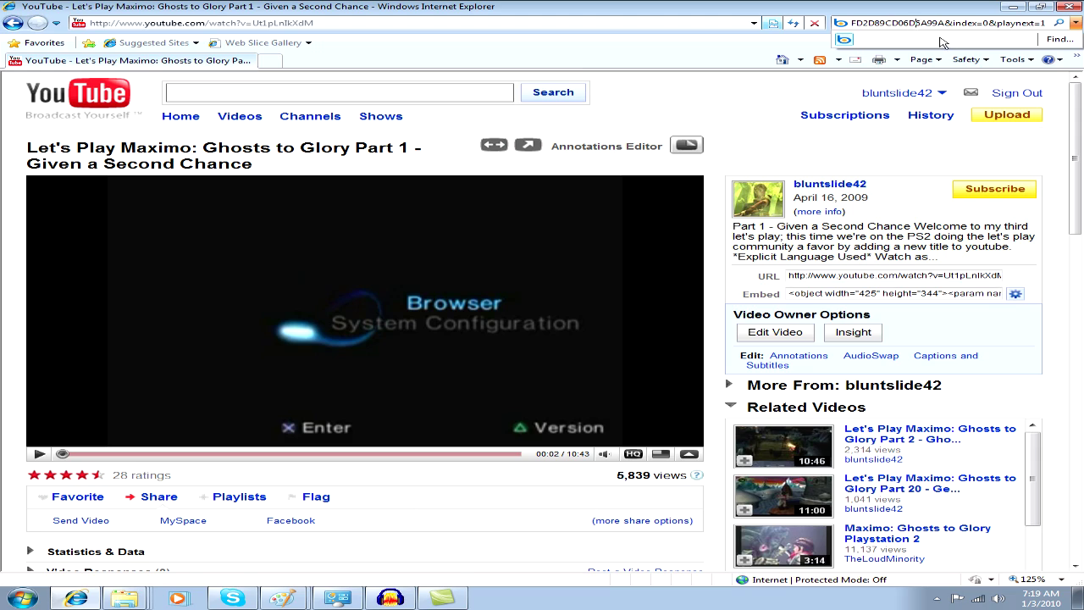
pyautogui.press('Home')
pyautogui.press('Left')
pyautogui.press('Left')
pyautogui.press('Left')
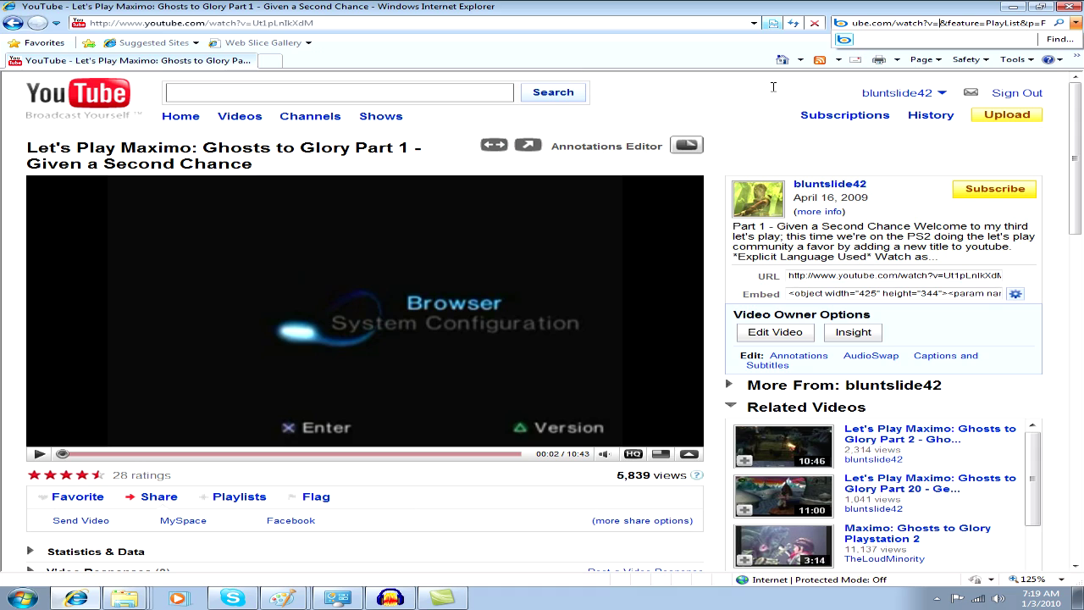
pyautogui.hotkey('ctrl', 'v')
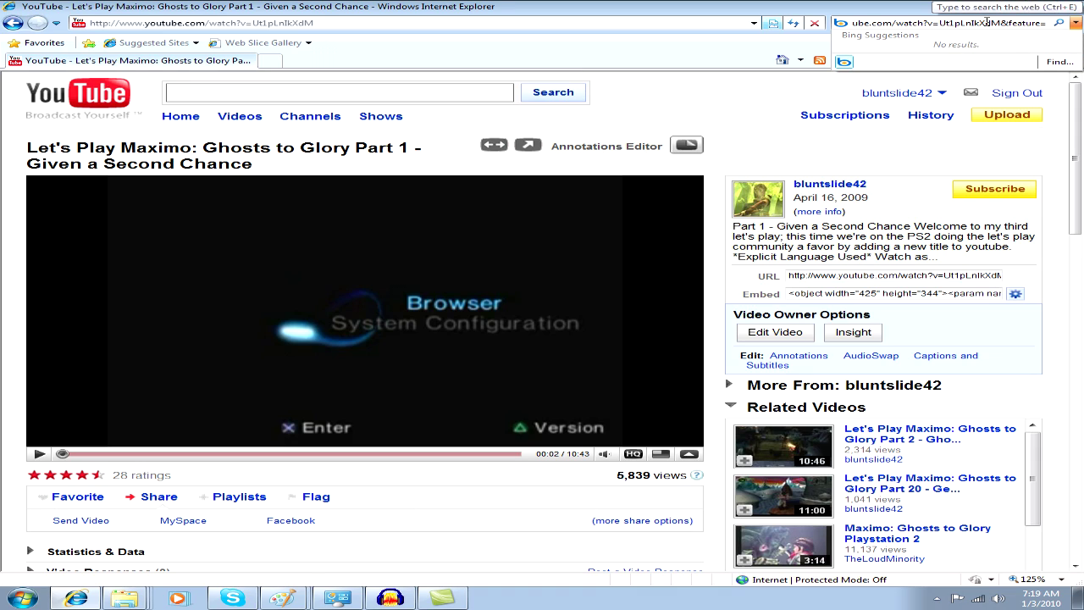
# Copy the completed playlist URL into the address bar and load it
pyautogui.tripleClick(985, 24)
pyautogui.rightClick(985, 24)
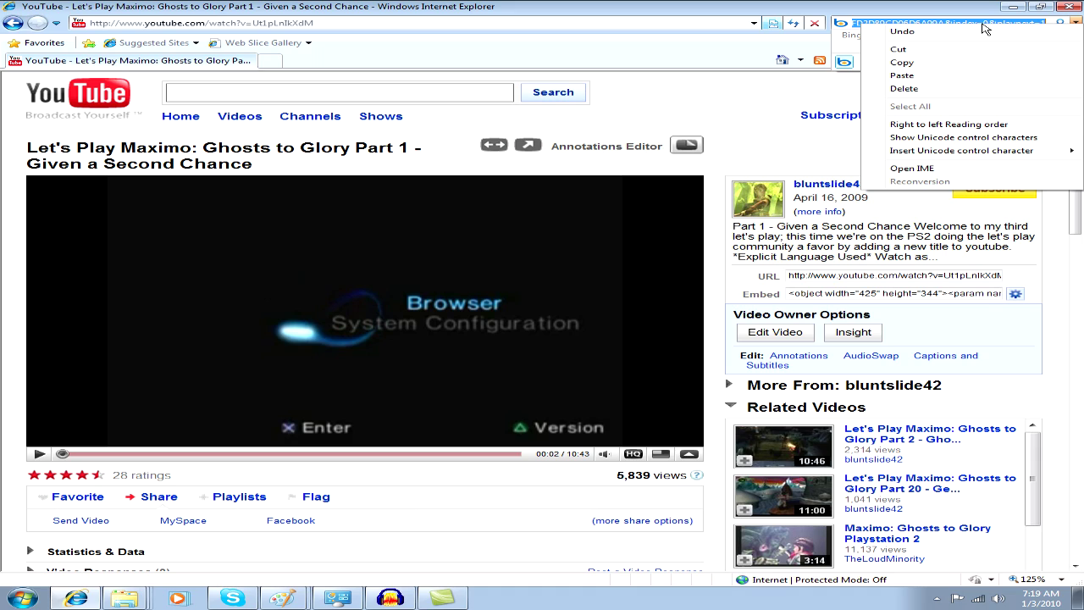
pyautogui.click(965, 66)
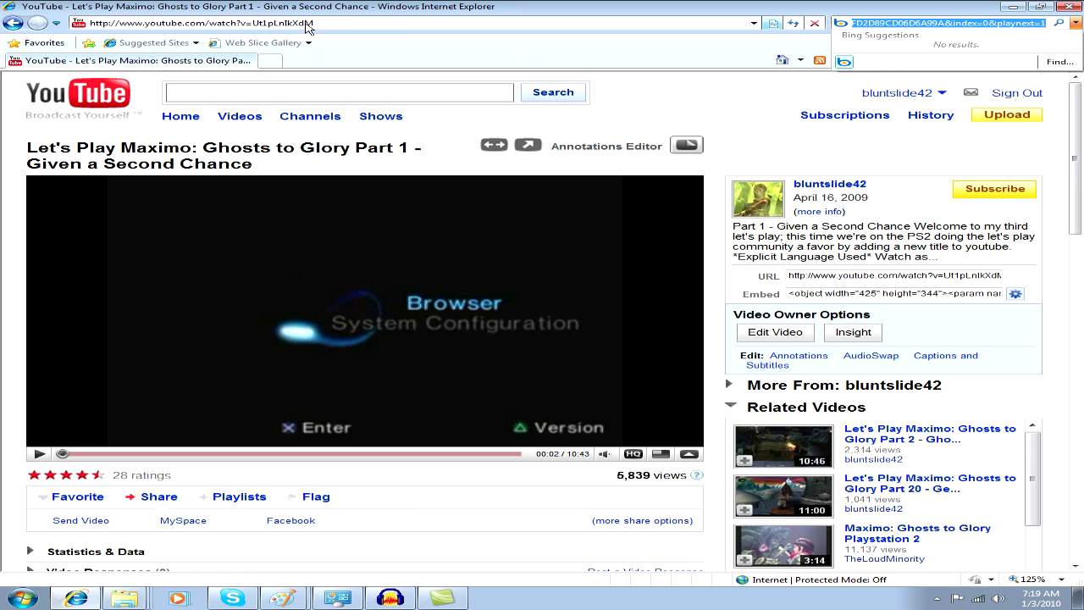
pyautogui.click(273, 24)
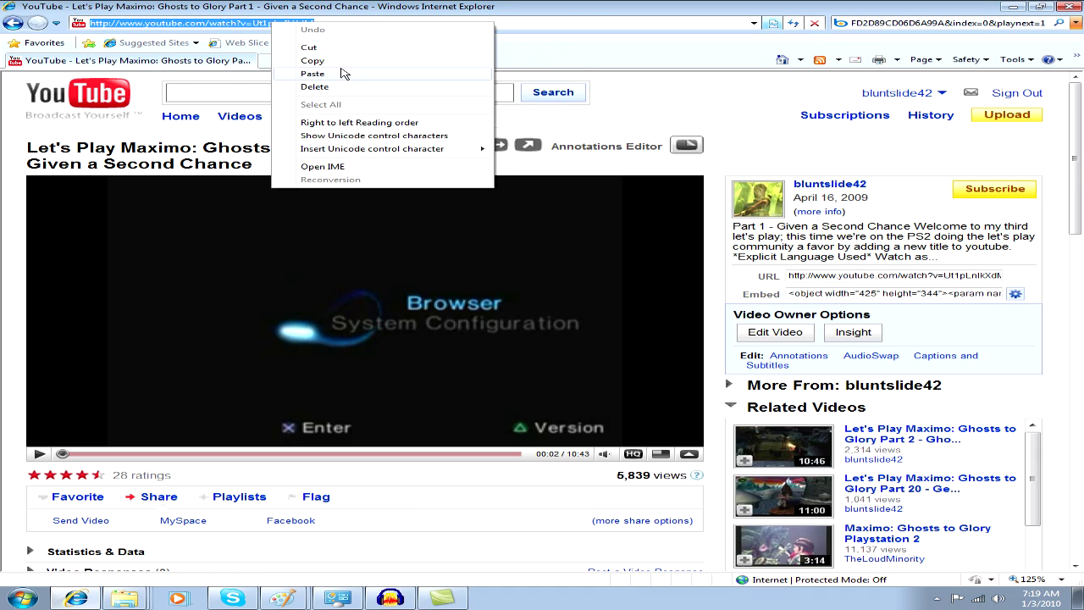
pyautogui.click(313, 73)
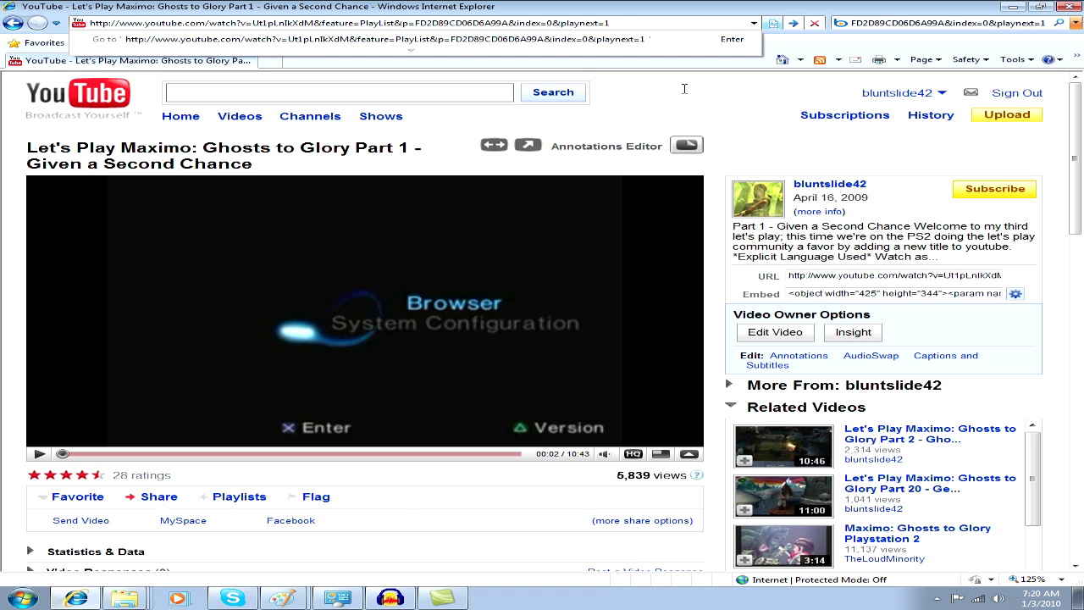
pyautogui.press('Return')
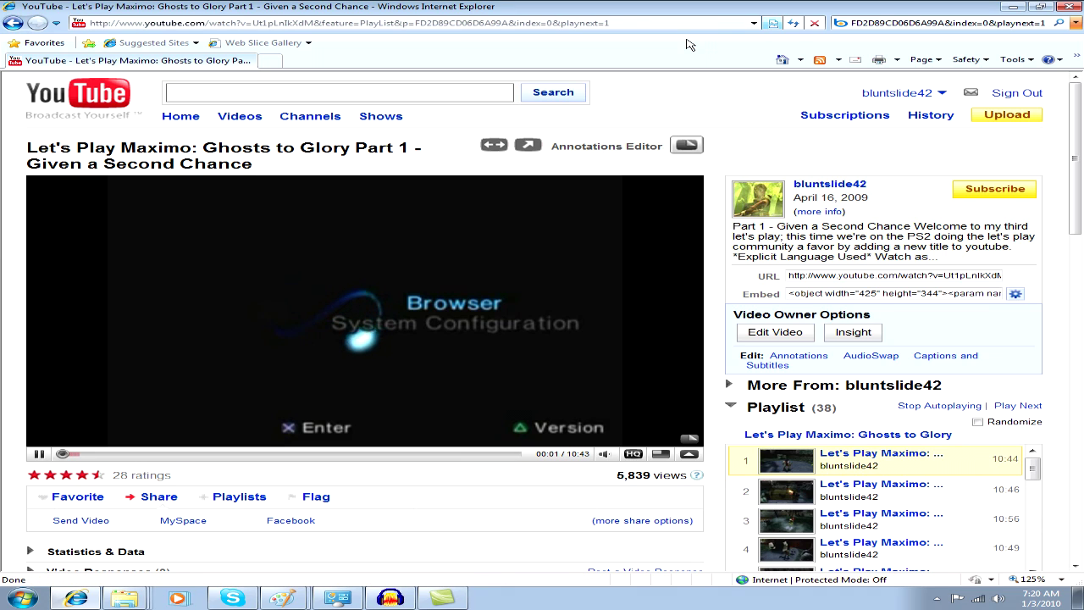
# Skip to near the end of Maximo Part 1 and mute it so autoplay advances to Part 2
pyautogui.click(513, 455)
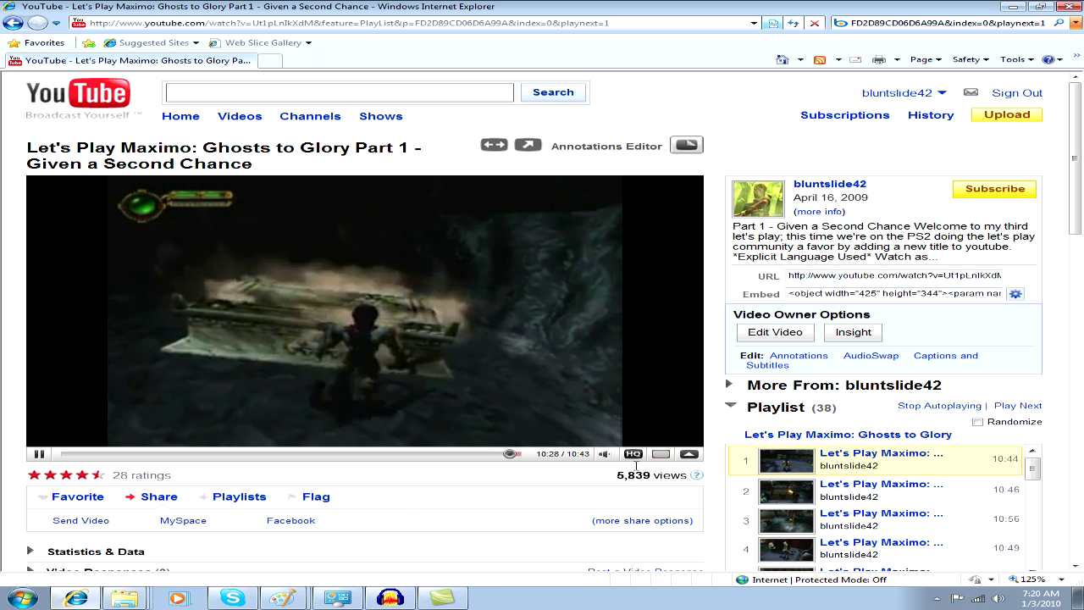
pyautogui.click(606, 455)
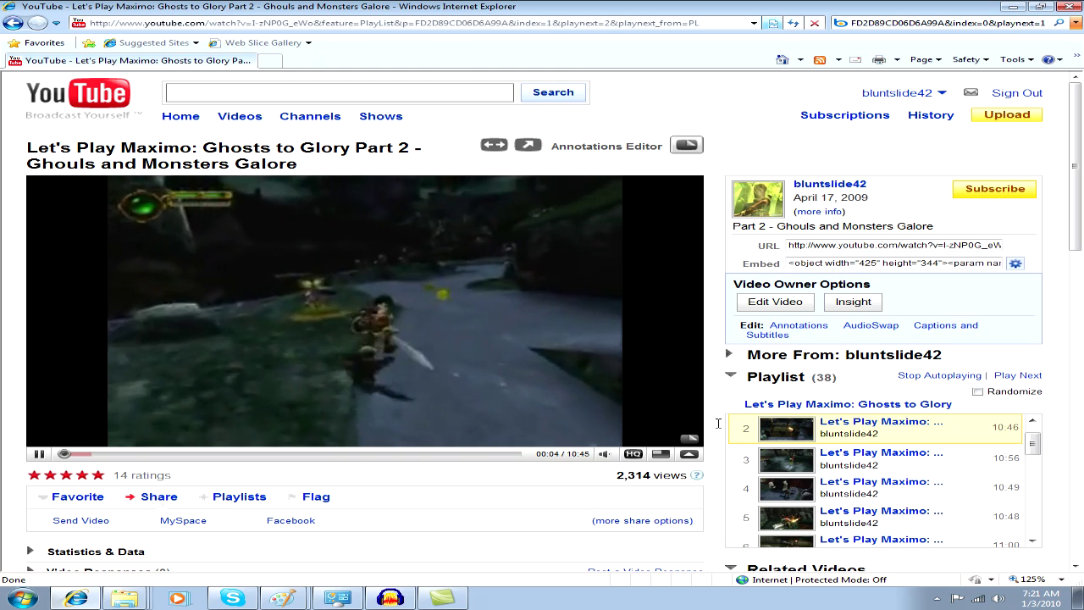
# Pause Let's Play Maximo Part 2 about five seconds in
pyautogui.click(569, 349)
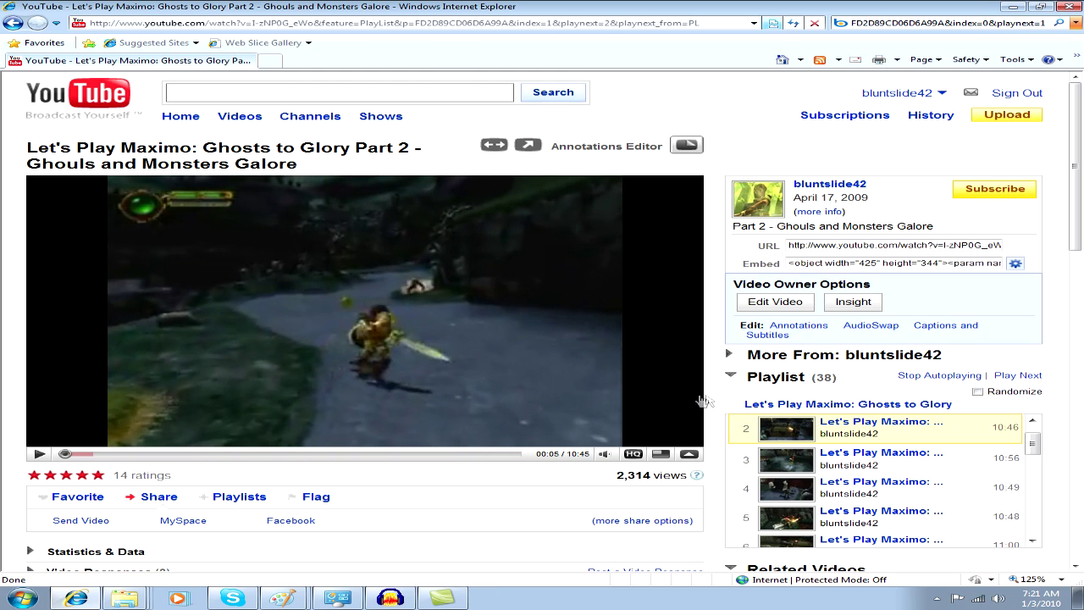